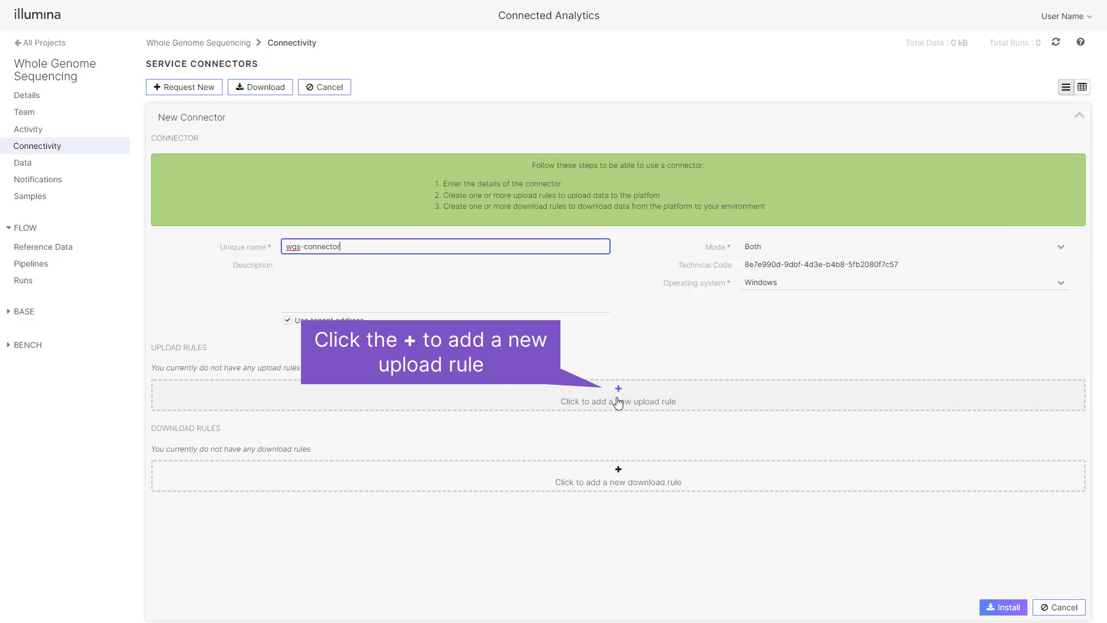
Add an upload rule named FASTQ Upload with the local folder C:\Users\username\data\fastqs
{"action": "left_click", "coordinate": [618, 402]}
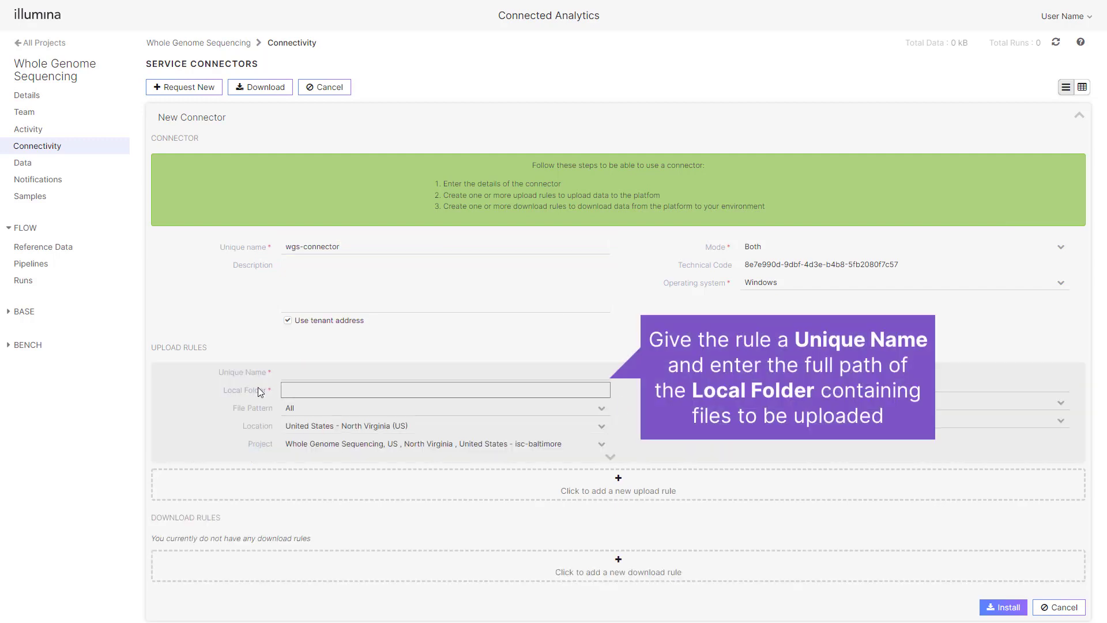
{"action": "left_click", "coordinate": [307, 372]}
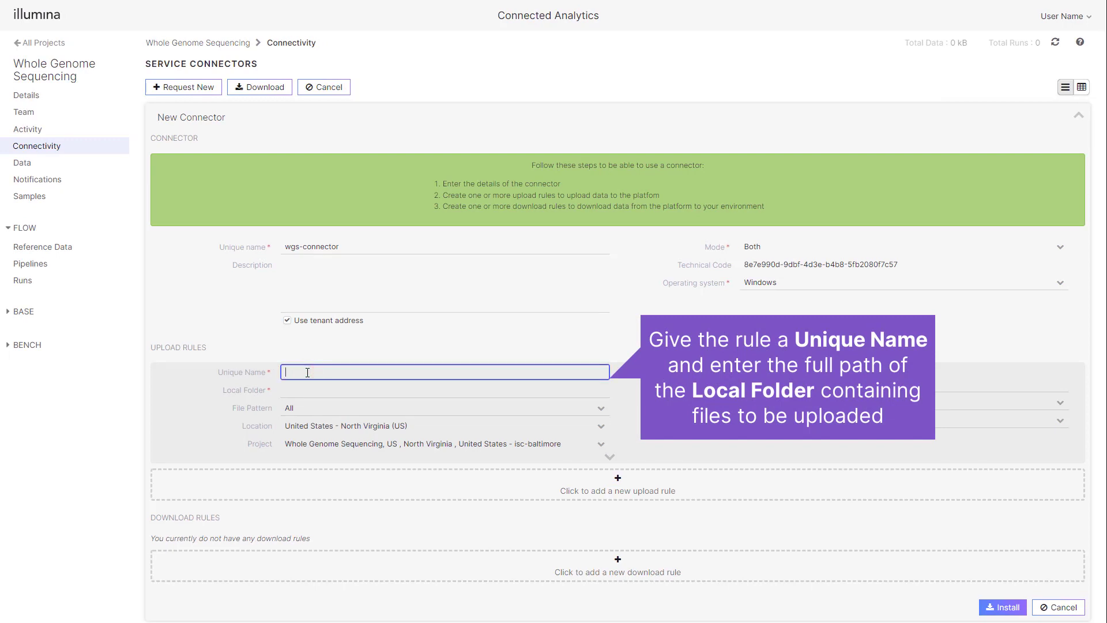
{"action": "type", "text": "FASTQ Upload"}
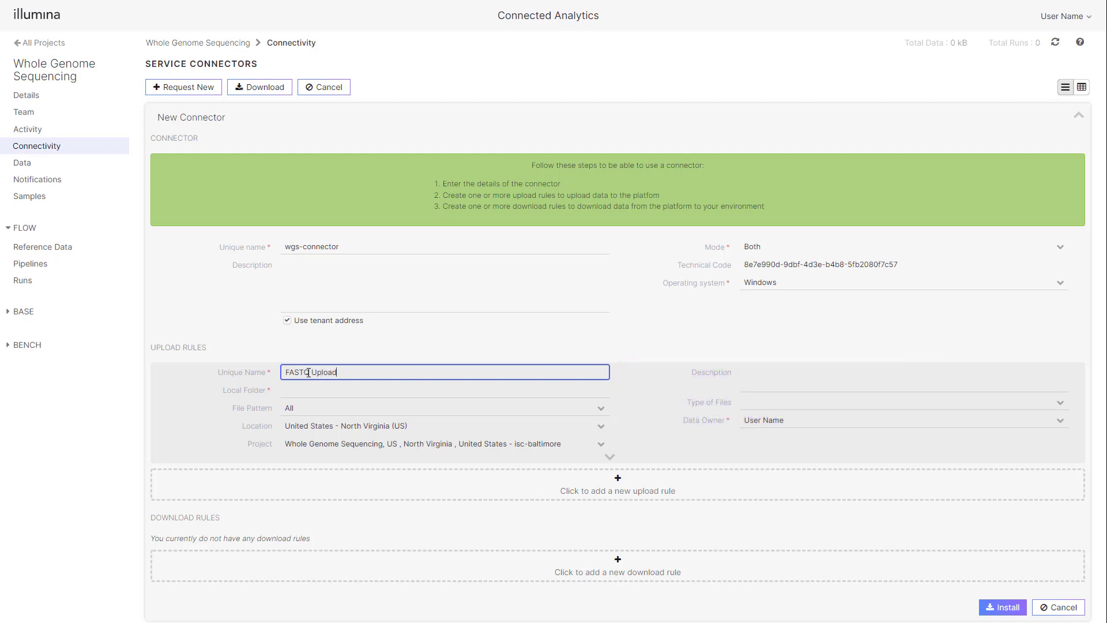
{"action": "left_click", "coordinate": [326, 390]}
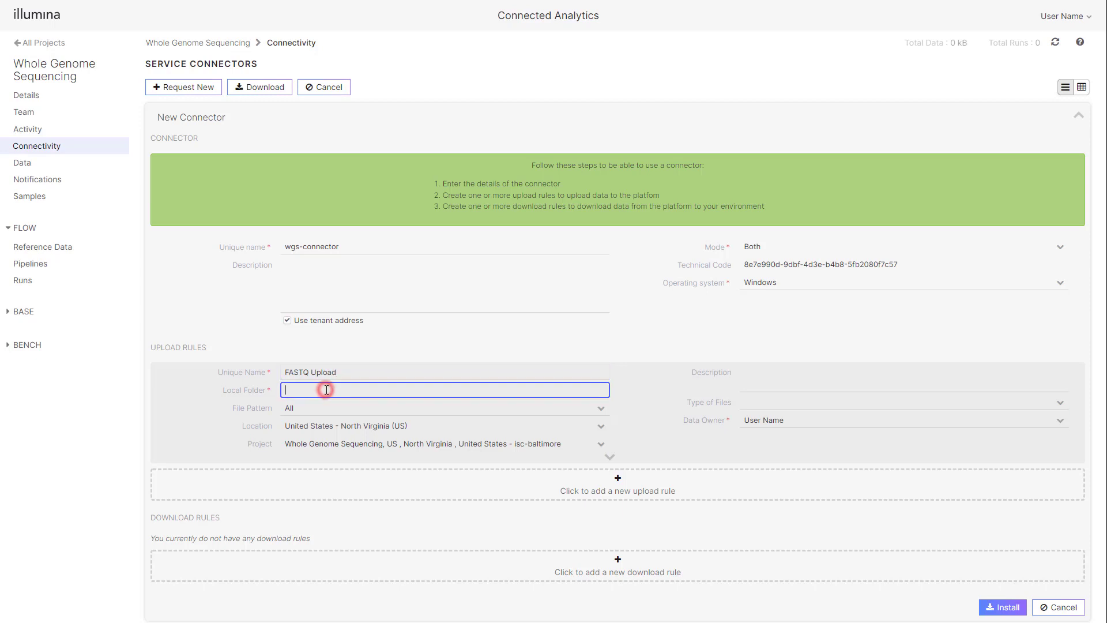
{"action": "type", "text": "C:"}
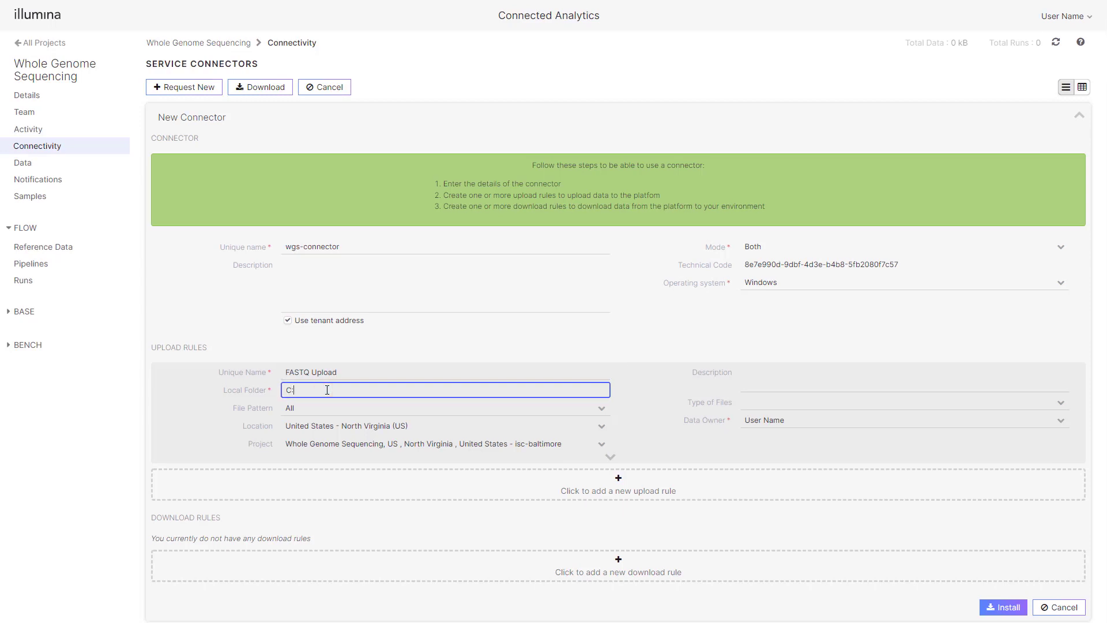
{"action": "type", "text": "\\Users\\username\\data\\fastqs"}
Restrict the upload rule's file pattern to names that end with fastq.gz
{"action": "left_click", "coordinate": [602, 411]}
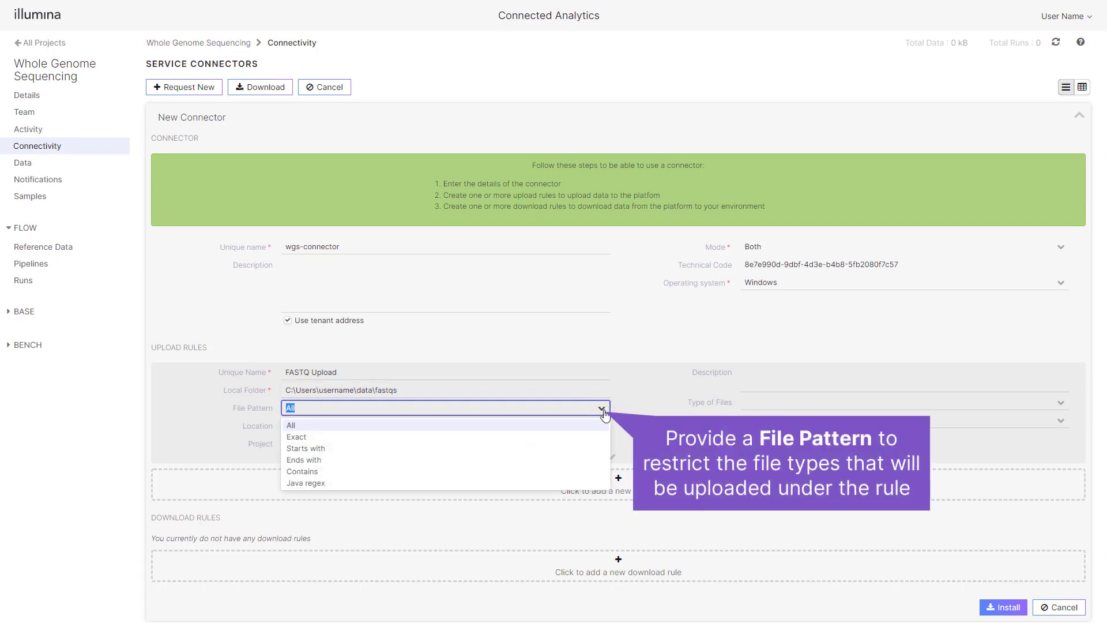
{"action": "left_click", "coordinate": [408, 462]}
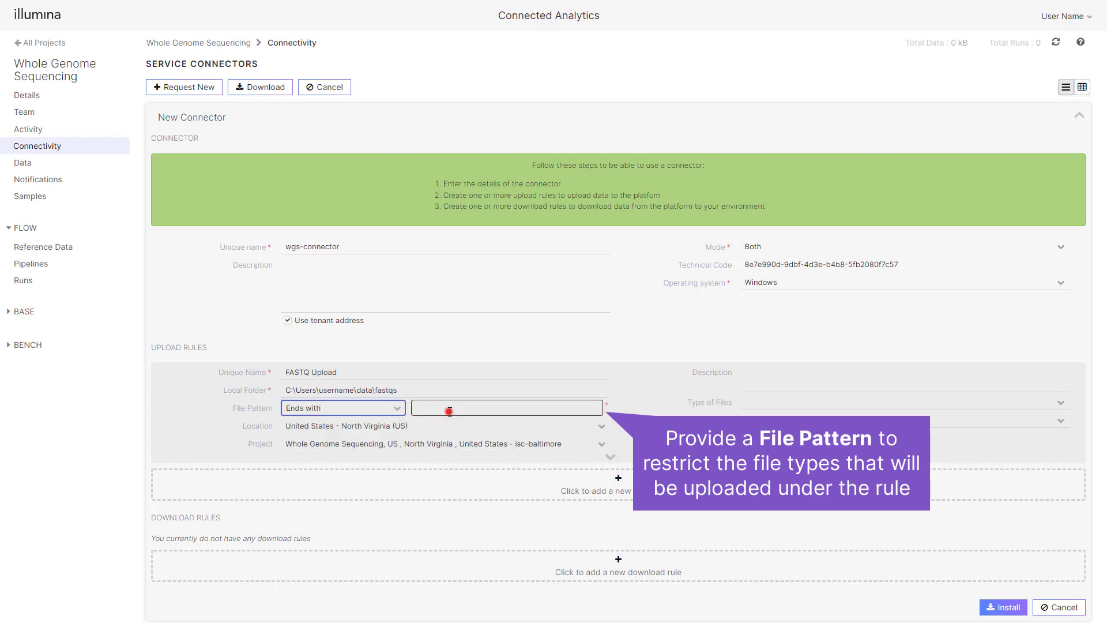
{"action": "left_click", "coordinate": [450, 411]}
{"action": "type", "text": "fast"}
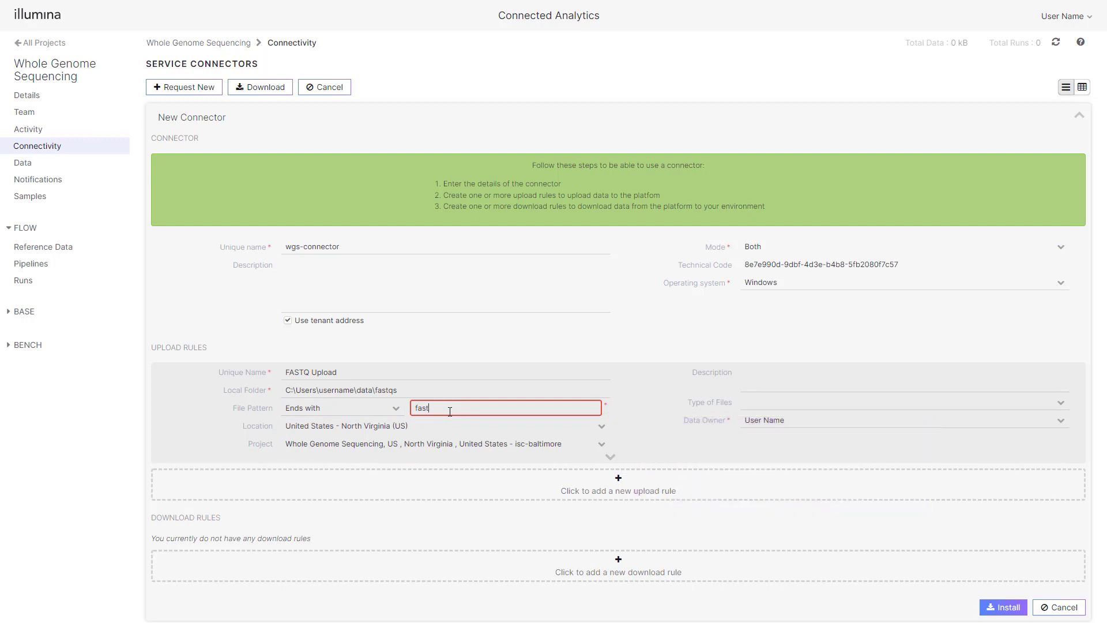
{"action": "type", "text": "q.gz"}
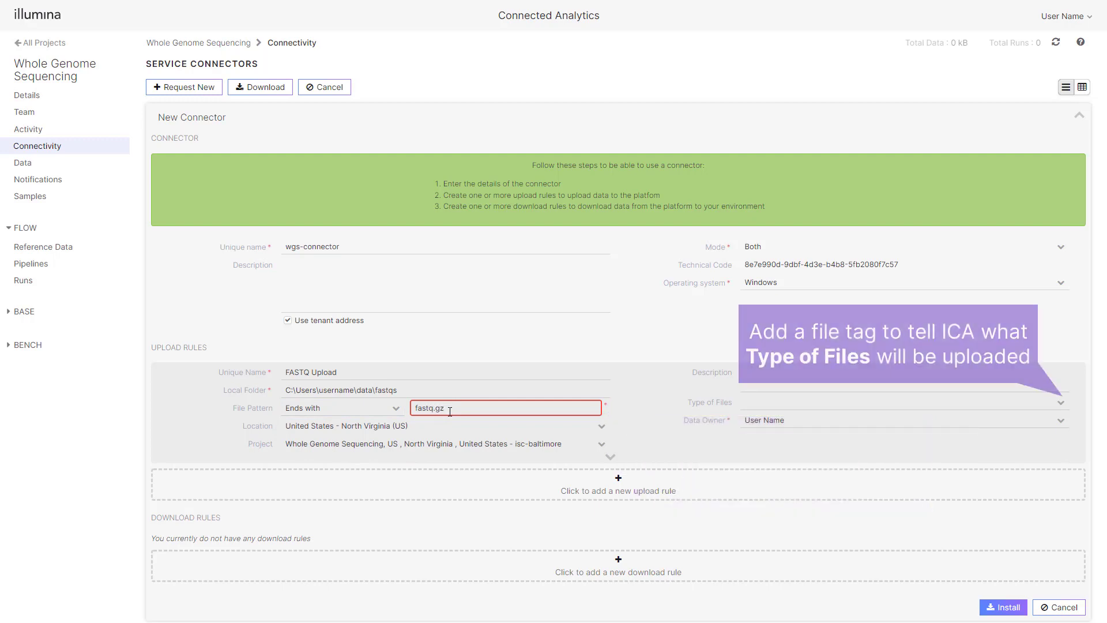
Set the upload rule's type of files to FASTQ
{"action": "left_click", "coordinate": [790, 402]}
{"action": "type", "text": "Fa"}
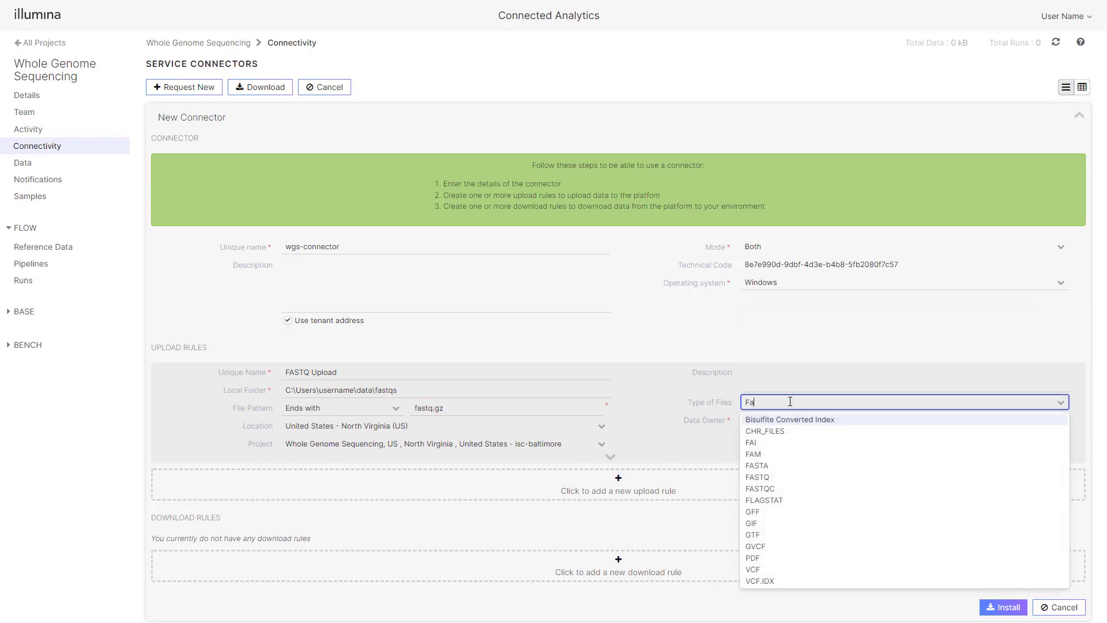
{"action": "type", "text": "s"}
{"action": "key", "text": "Down"}
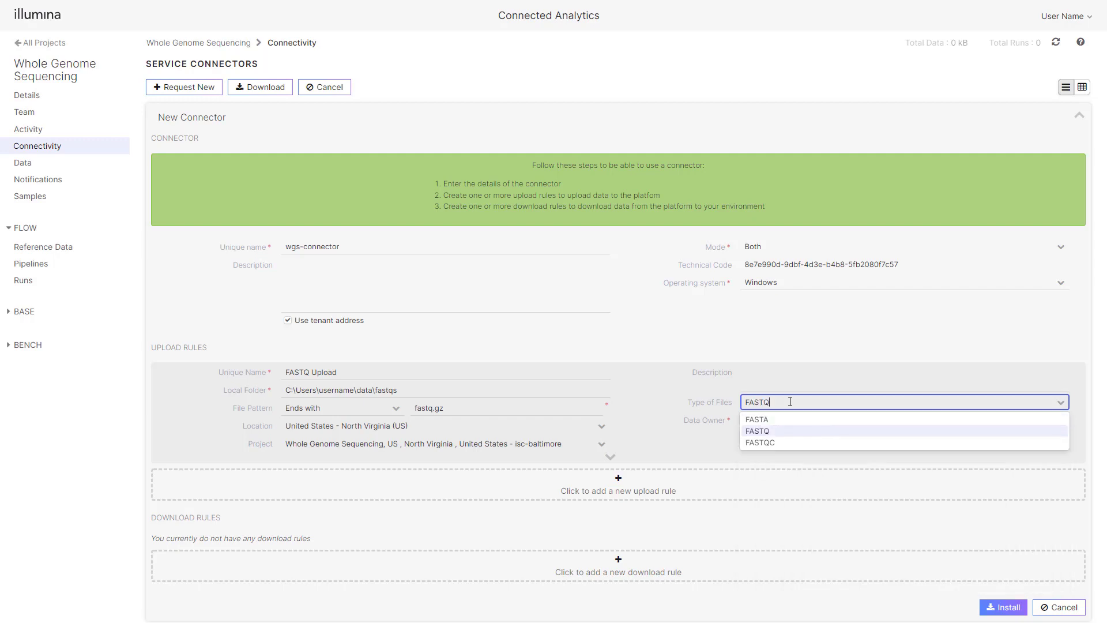
{"action": "key", "text": "Return"}
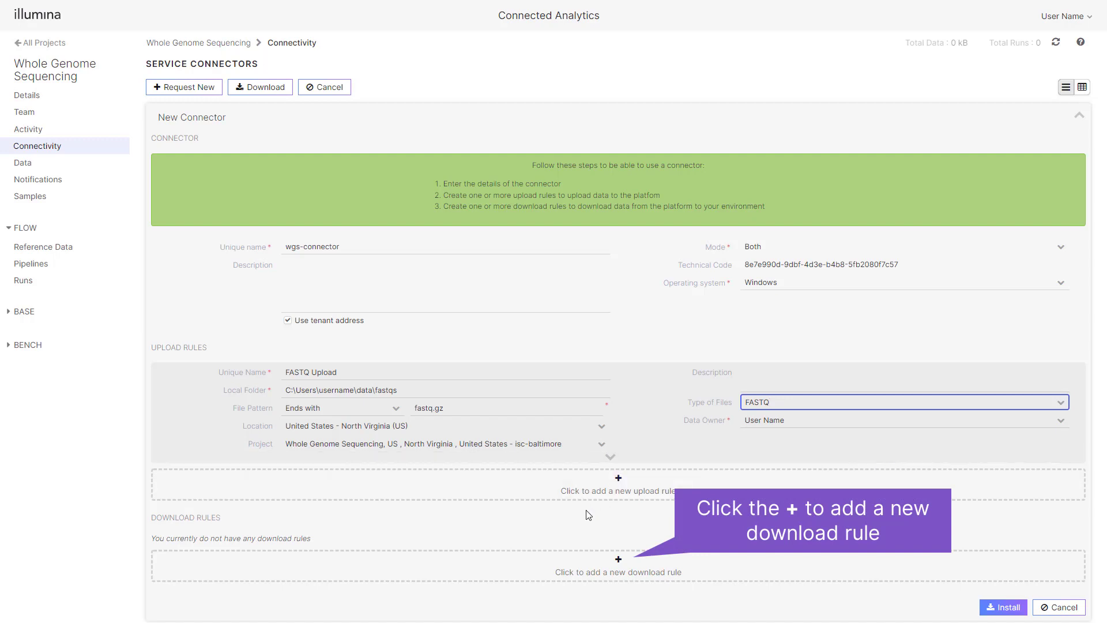
Add a download rule to the connector with the unique name wgs-downloads
{"action": "left_click", "coordinate": [618, 561]}
{"action": "scroll", "coordinate": [600, 552], "scroll_direction": "down", "scroll_amount": 1}
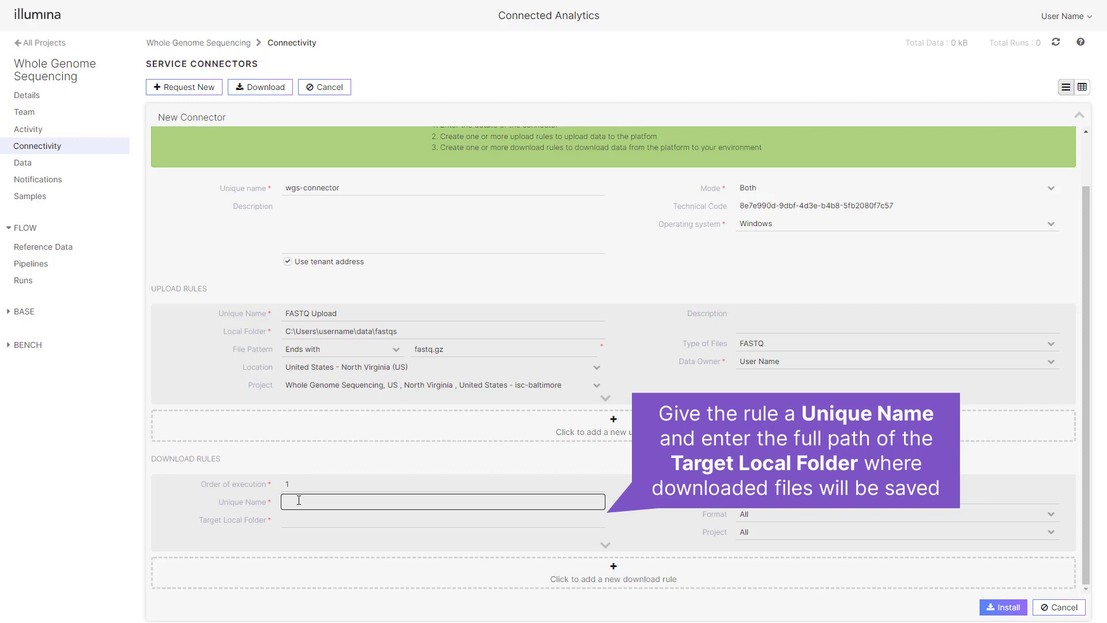
{"action": "left_click", "coordinate": [298, 500]}
{"action": "type", "text": "wgs-"}
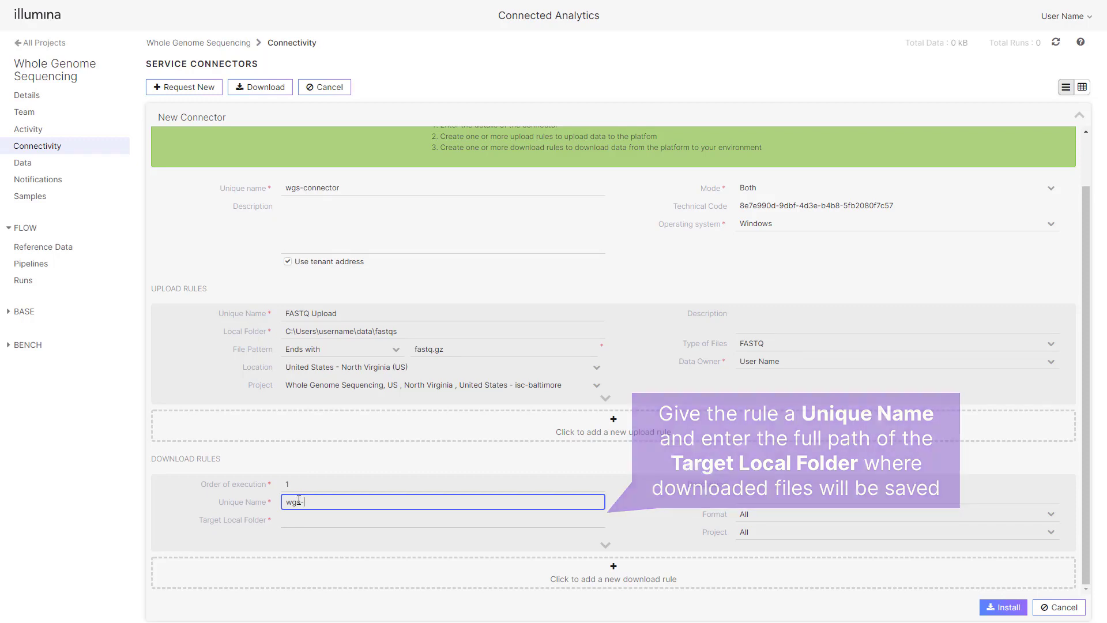
{"action": "type", "text": "downloads"}
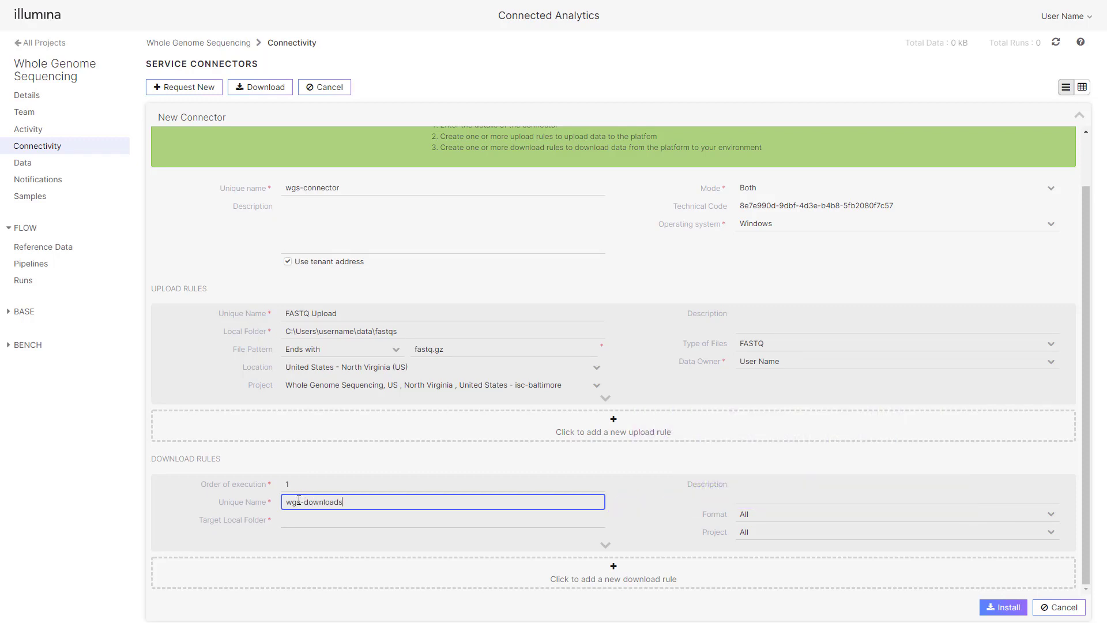
Set the download rule's target local folder to C:\Users\username\data\downloads, reusing the base path from the upload rule
{"action": "left_click_drag", "start_coordinate": [287, 332], "coordinate": [375, 334]}
{"action": "key", "text": "ctrl+c"}
{"action": "left_click", "coordinate": [306, 520]}
{"action": "key", "text": "ctrl+v"}
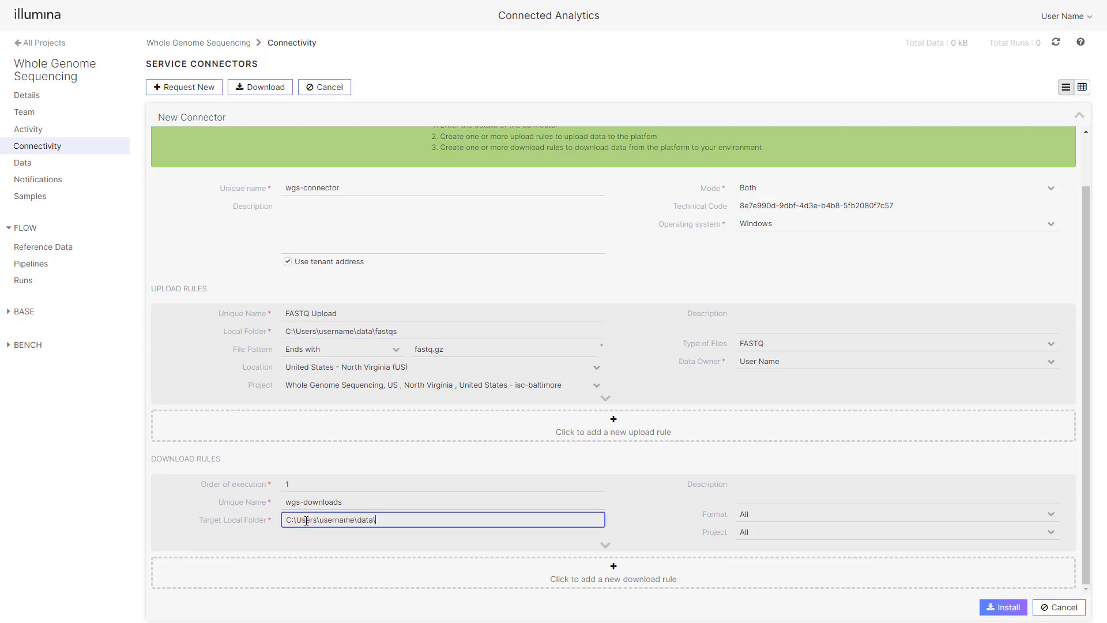
{"action": "type", "text": "downloads"}
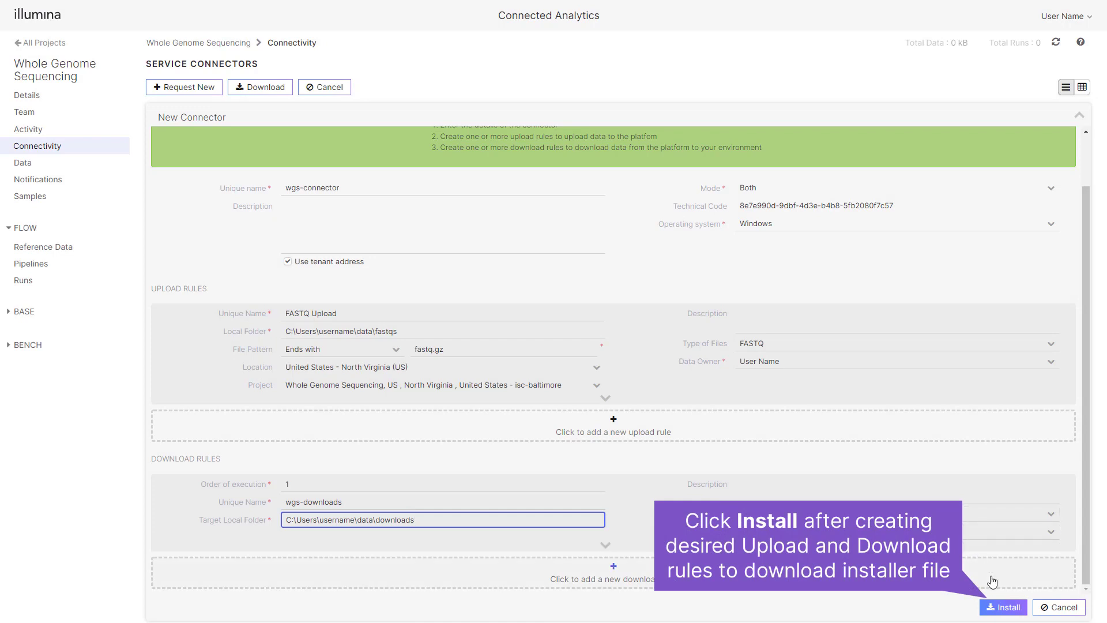
Download the connector's Windows installer and copy the initialisation key provided for the installation
{"action": "left_click", "coordinate": [1005, 611]}
{"action": "left_click", "coordinate": [1003, 609]}
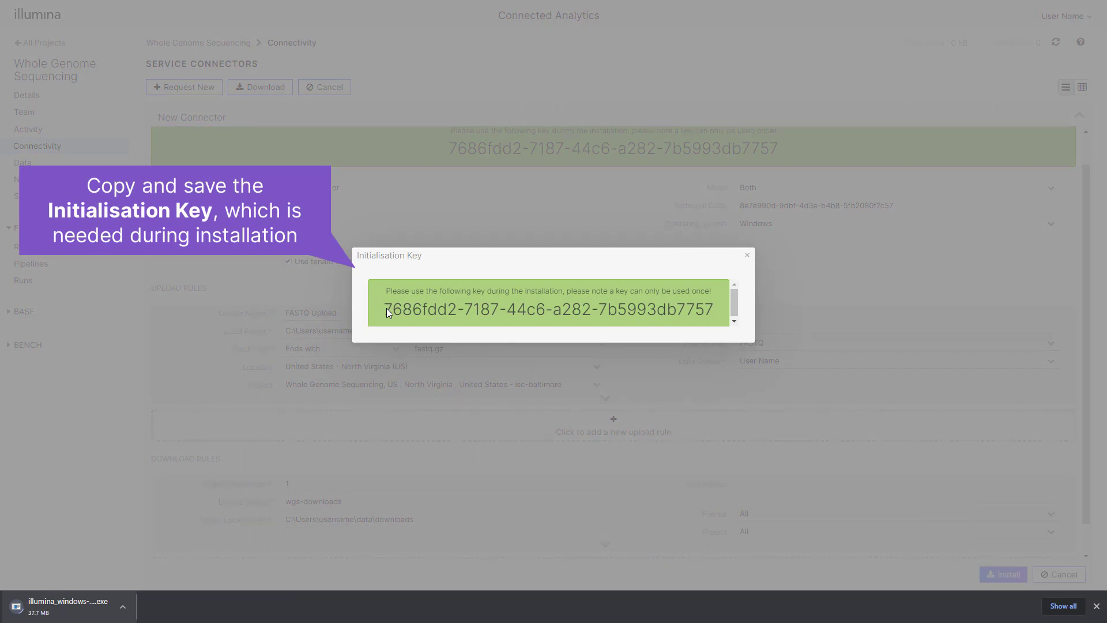
{"action": "left_click_drag", "start_coordinate": [386, 308], "coordinate": [705, 311]}
{"action": "right_click", "coordinate": [707, 312]}
{"action": "left_click", "coordinate": [713, 319]}
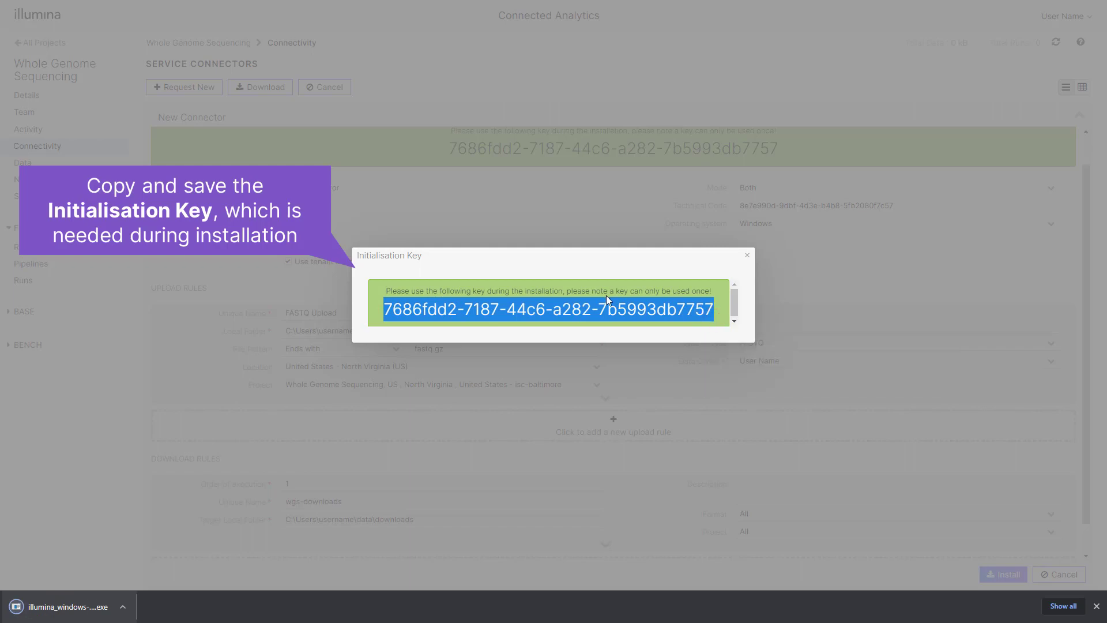
Dismiss the initialisation key dialog and save the wgs-connector settings
{"action": "left_click", "coordinate": [576, 312]}
{"action": "left_click", "coordinate": [746, 258]}
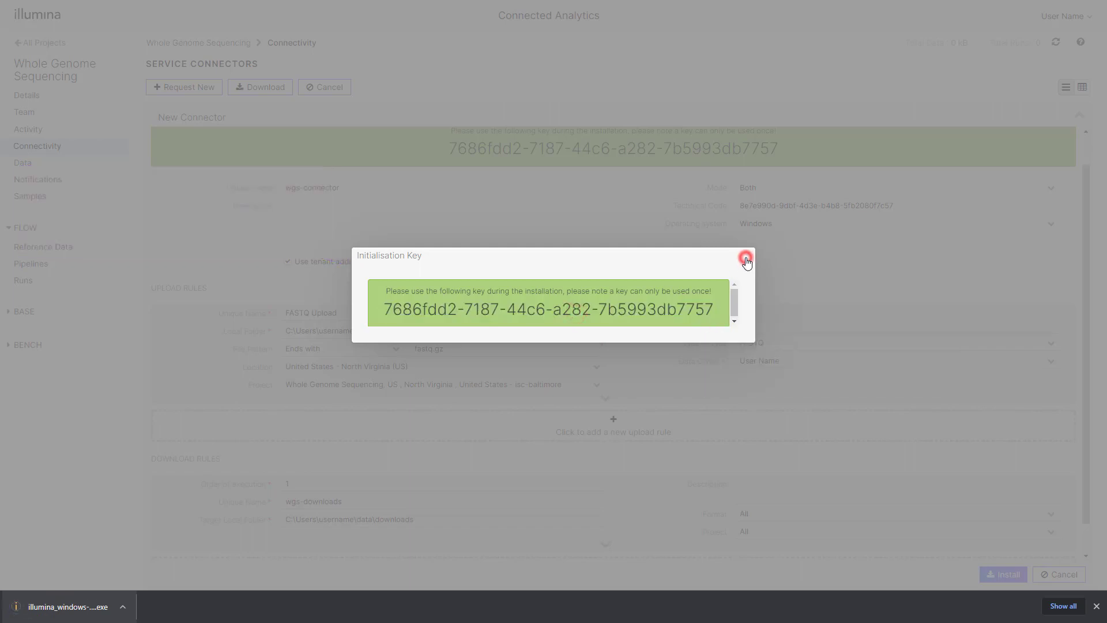
{"action": "scroll", "coordinate": [819, 392], "scroll_direction": "down", "scroll_amount": 5}
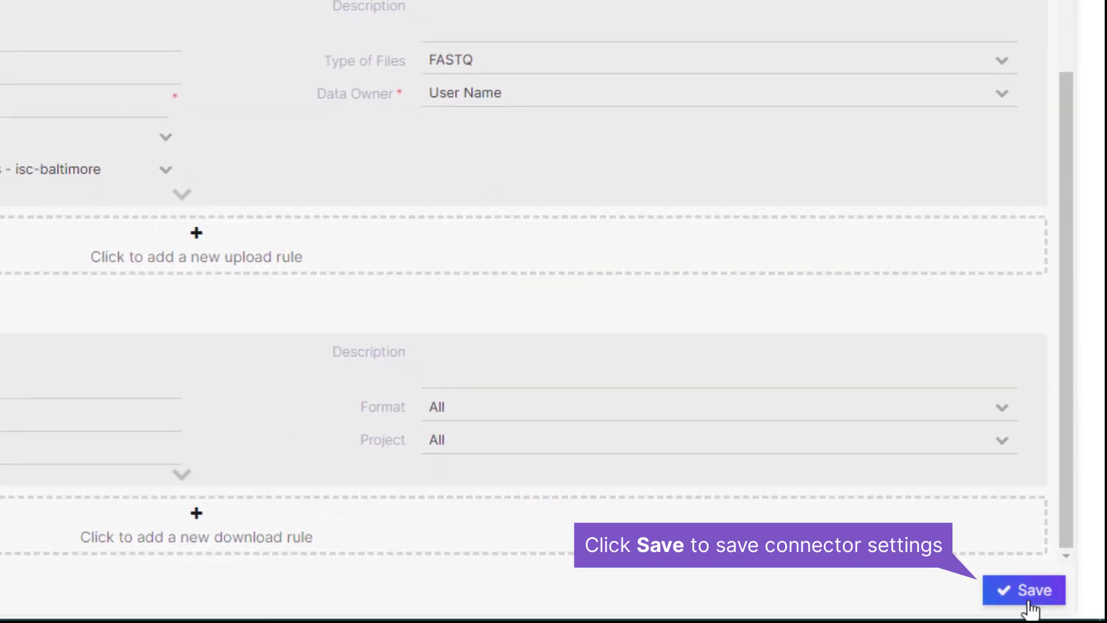
{"action": "left_click", "coordinate": [1029, 605]}
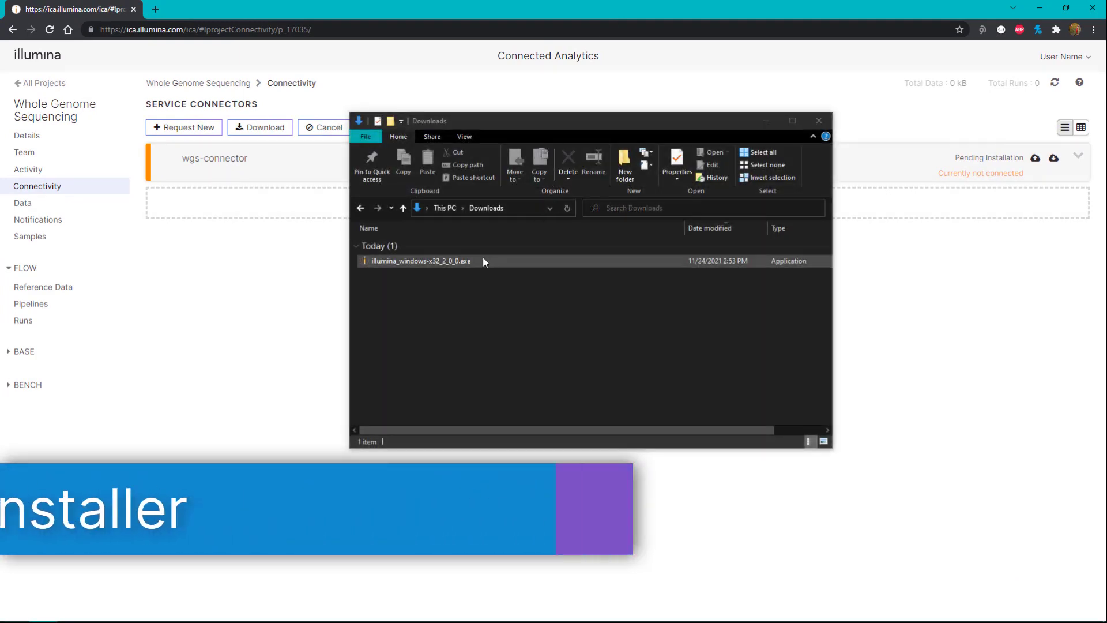
Run illumina_windows-x32_2_0_0.exe from the Downloads folder and proceed past the setup wizard's welcome page
{"action": "left_click", "coordinate": [450, 263]}
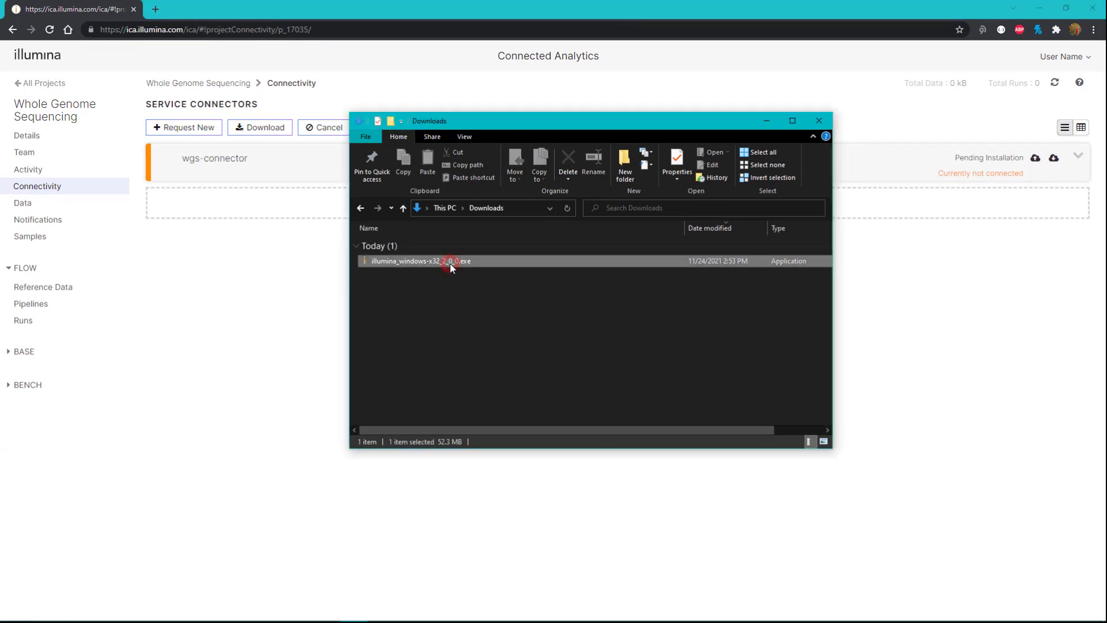
{"action": "double_click", "coordinate": [450, 263]}
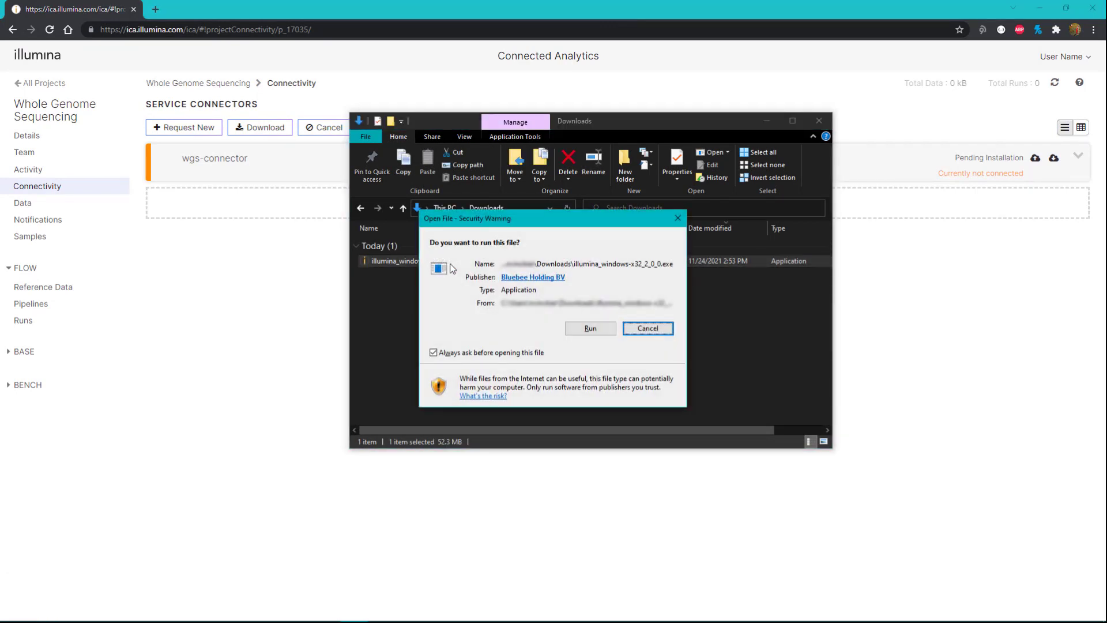
{"action": "left_click", "coordinate": [595, 329]}
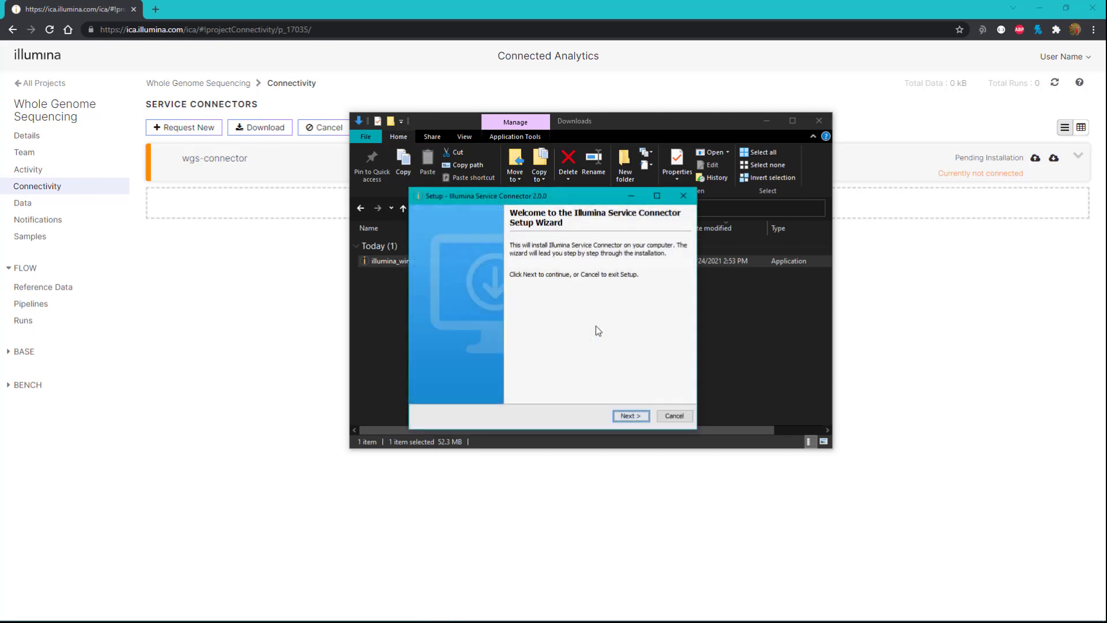
{"action": "left_click", "coordinate": [638, 415]}
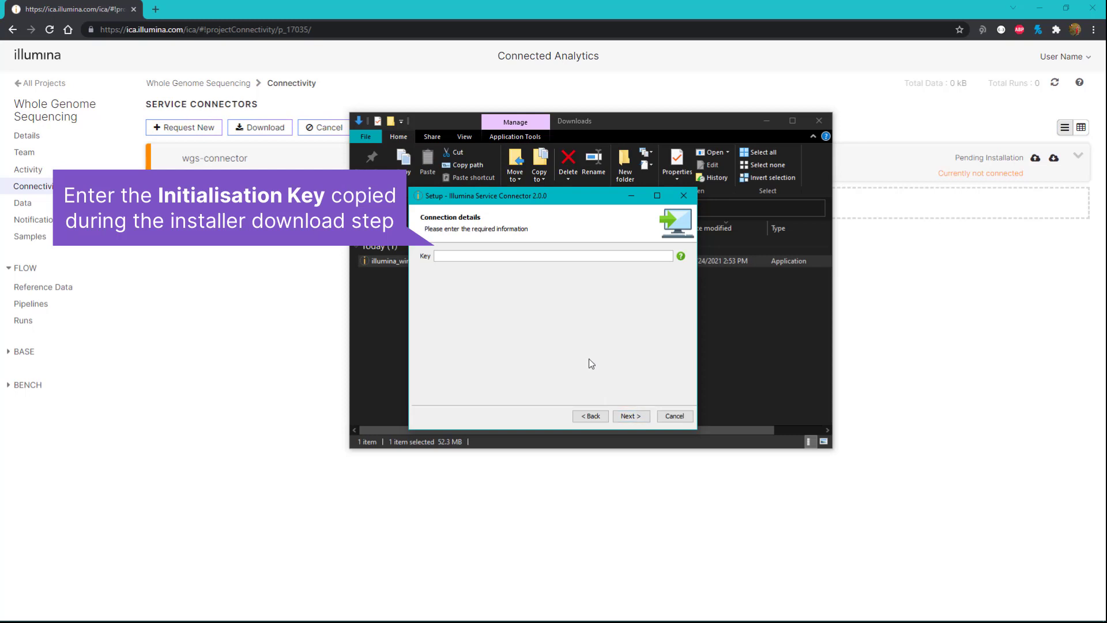
Paste the initialisation key into the connection details and complete the Illumina Service Connector installation
{"action": "left_click", "coordinate": [531, 257]}
{"action": "key", "text": "ctrl+v"}
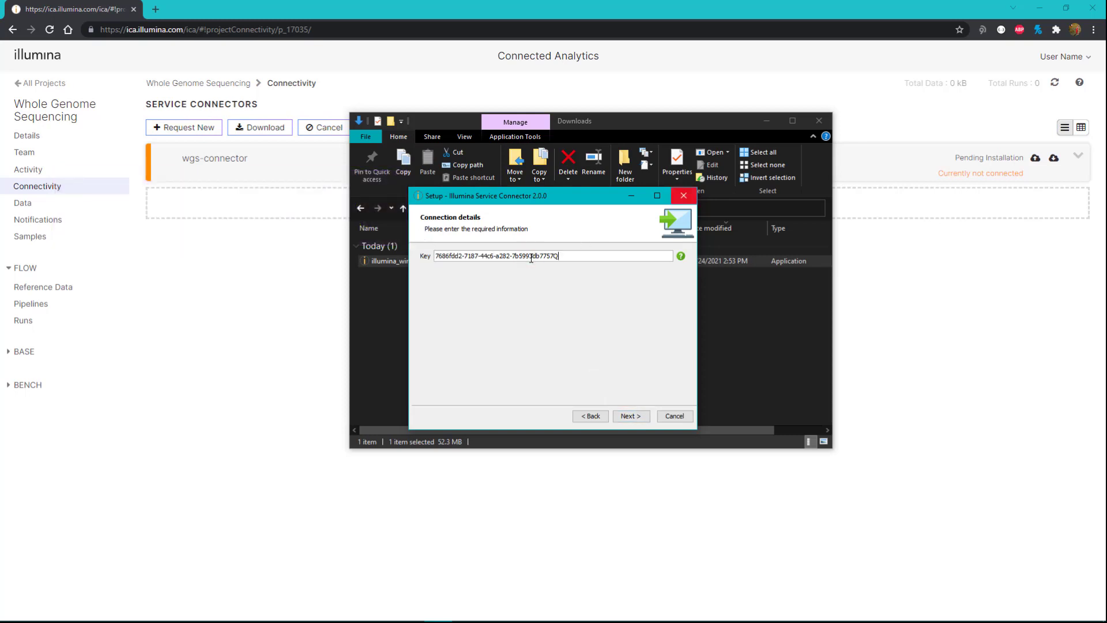
{"action": "left_click", "coordinate": [631, 416]}
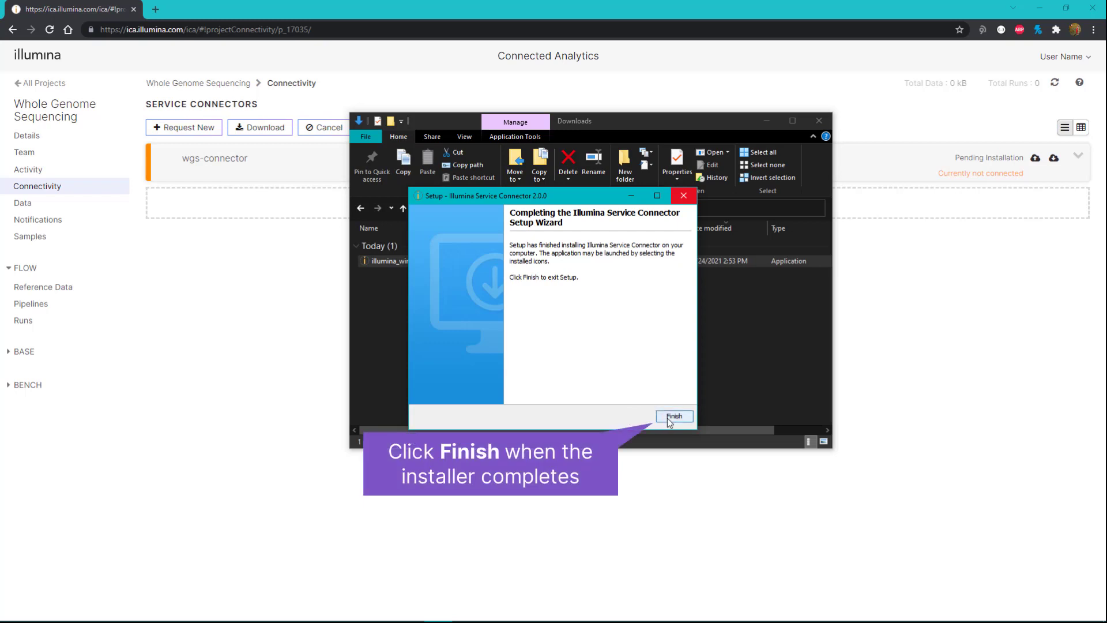
{"action": "left_click", "coordinate": [672, 417]}
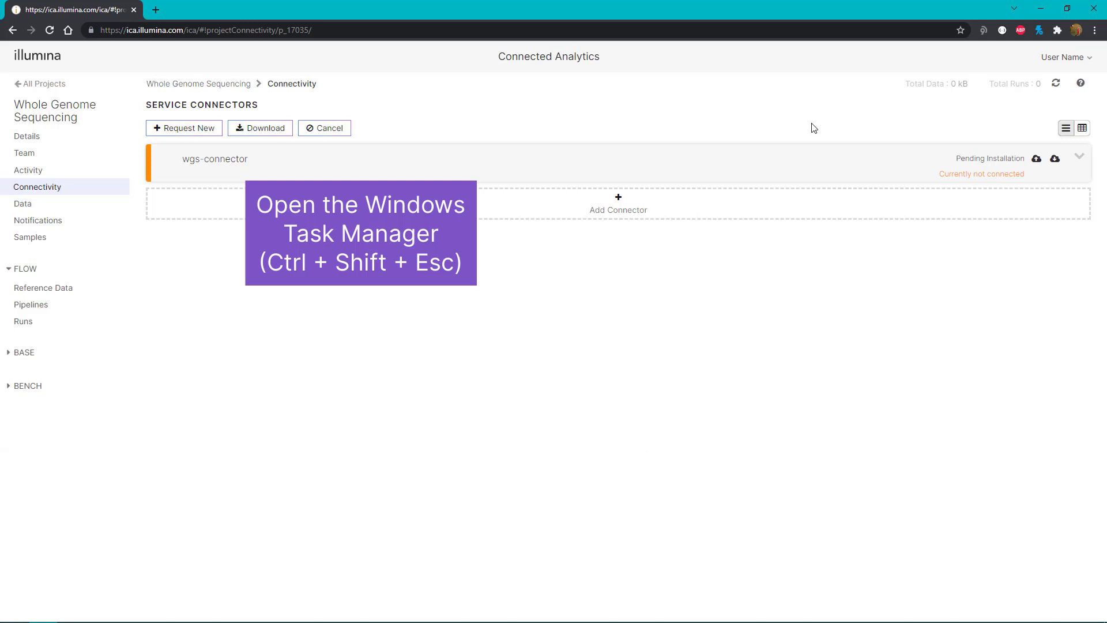
Open Windows Task Manager and start the illuminaserviceconnector service
{"action": "key", "text": "ctrl+shift+Escape"}
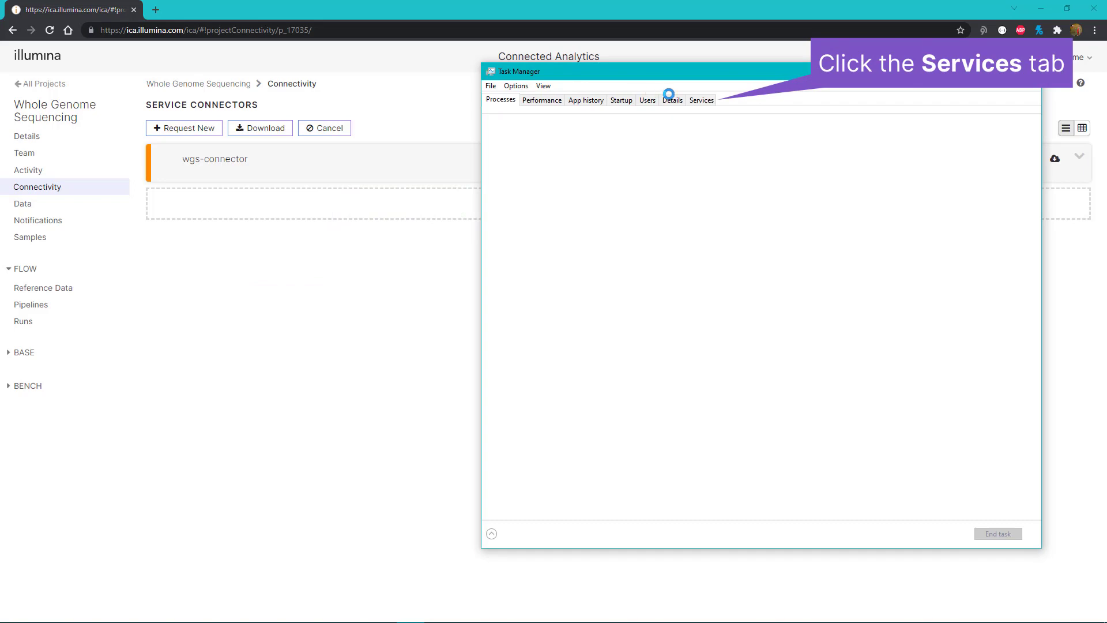
{"action": "left_click", "coordinate": [702, 100]}
{"action": "left_click", "coordinate": [534, 188]}
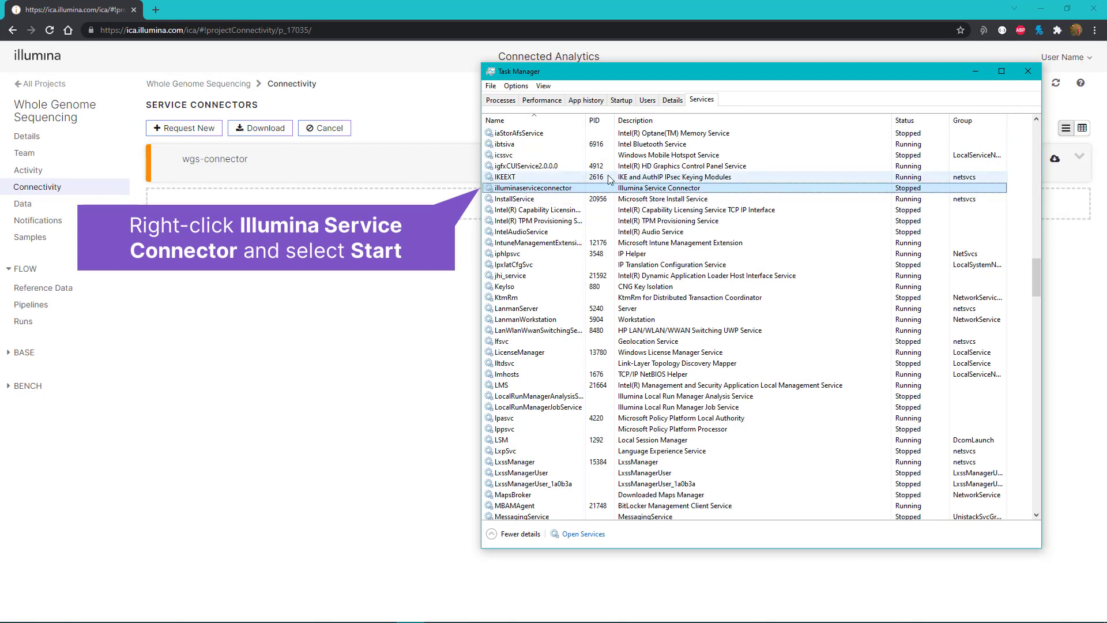
{"action": "right_click", "coordinate": [553, 189]}
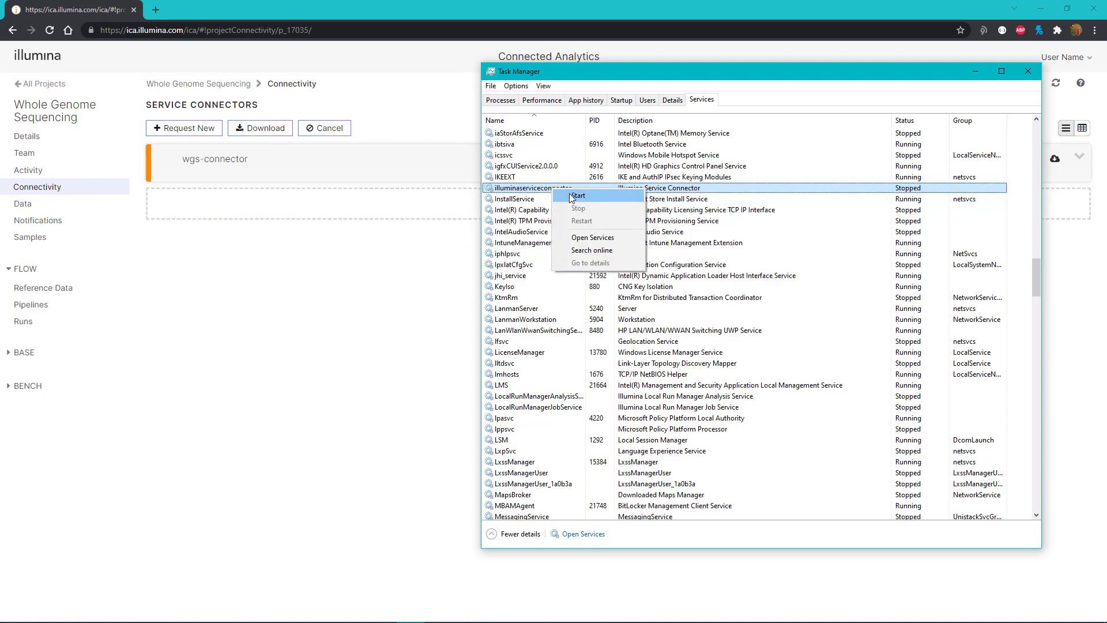
{"action": "left_click", "coordinate": [572, 197]}
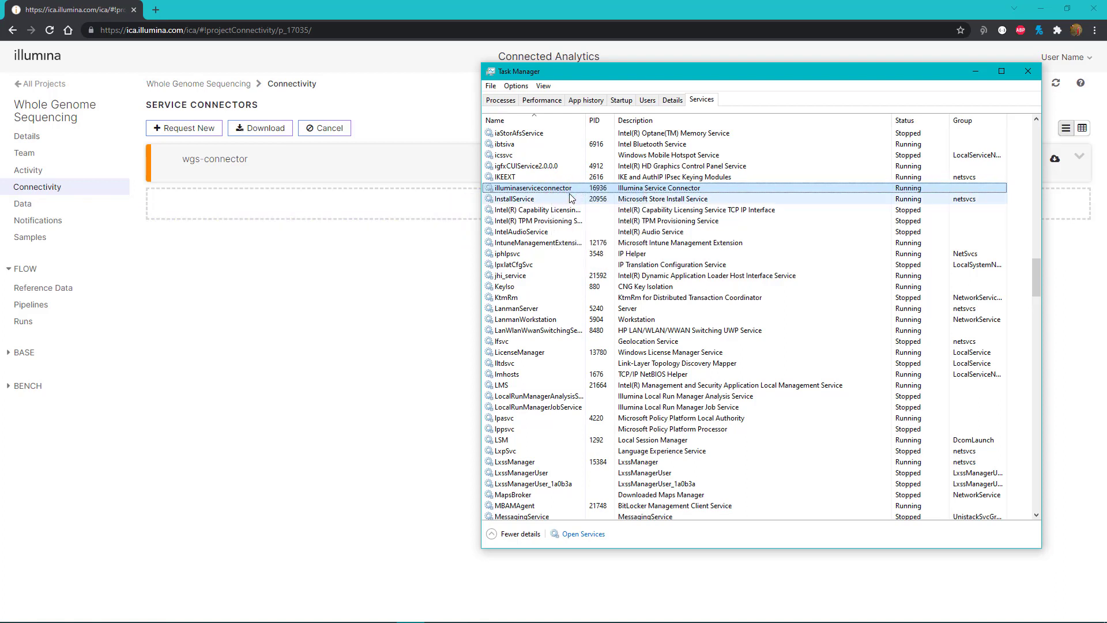
Minimize Task Manager and refresh the connector status on the project's Connectivity page
{"action": "left_click", "coordinate": [975, 71]}
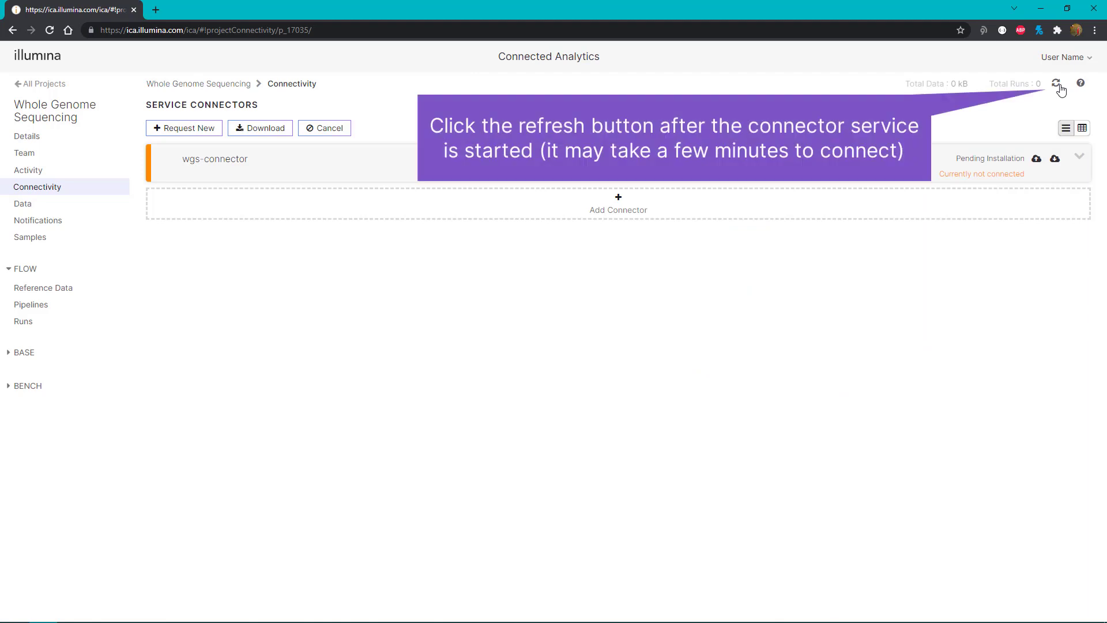
{"action": "left_click", "coordinate": [1058, 84]}
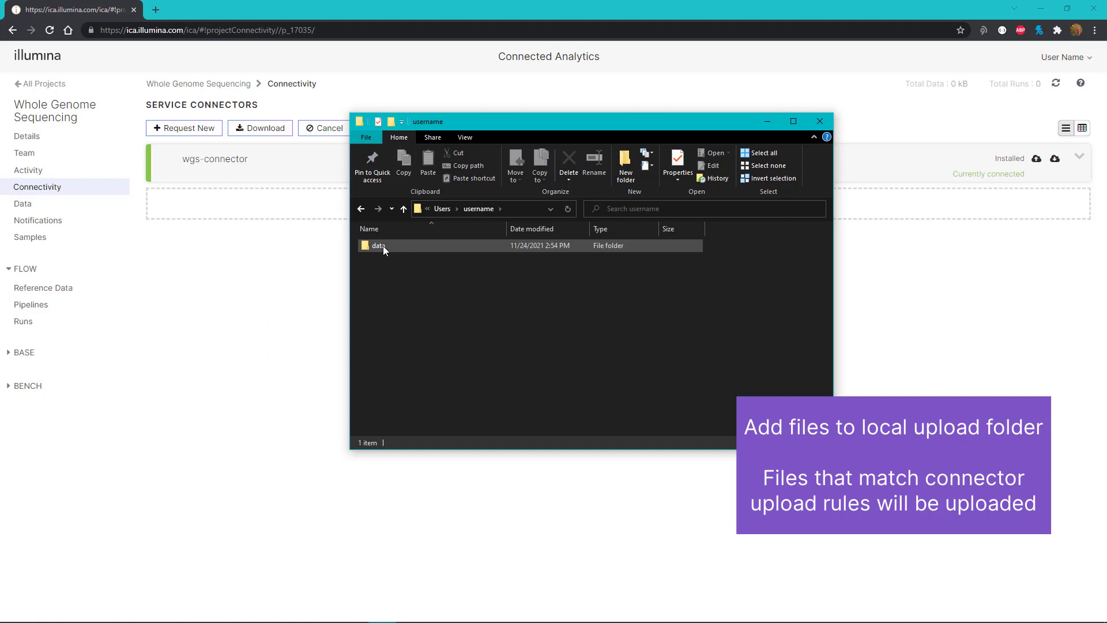
Open the local fastqs folder inside data, widen its window and check the full folder path
{"action": "double_click", "coordinate": [383, 245]}
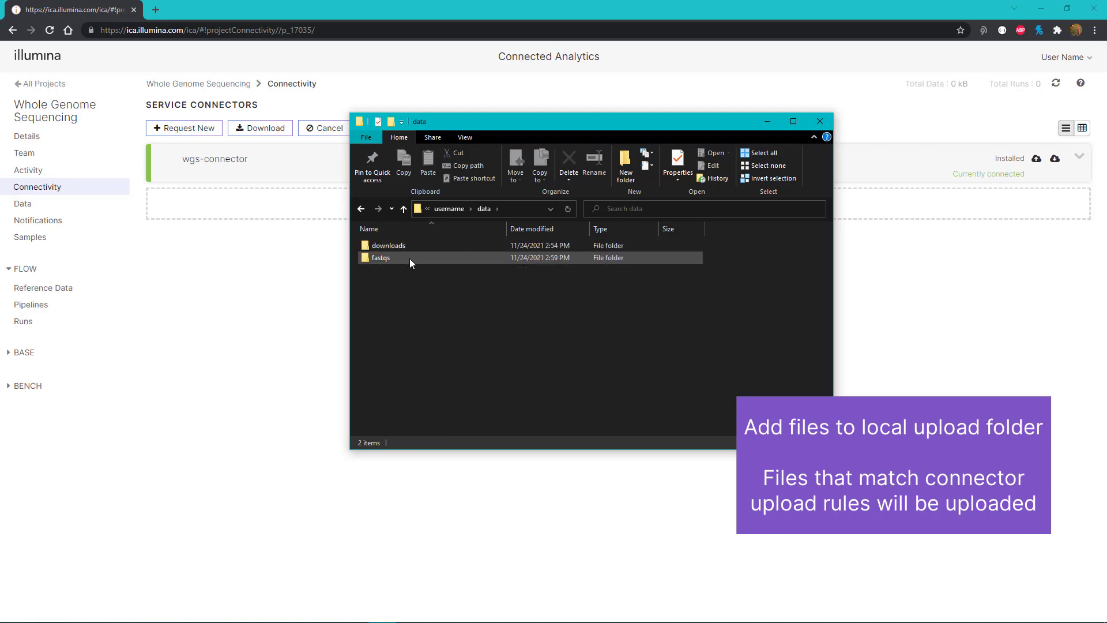
{"action": "left_click", "coordinate": [397, 256]}
{"action": "double_click", "coordinate": [397, 257]}
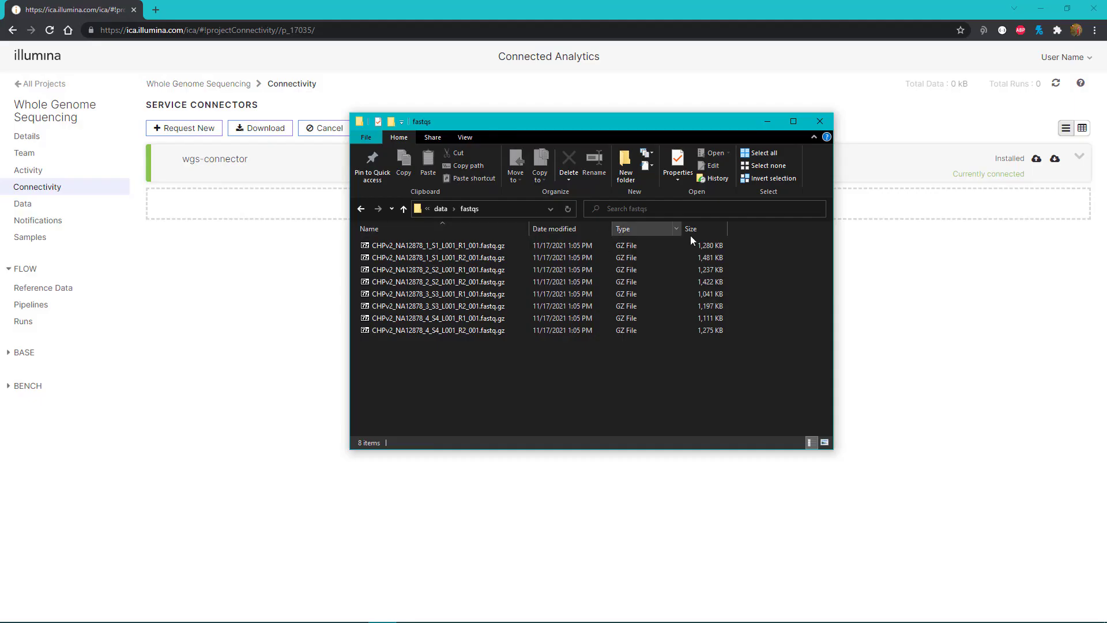
{"action": "left_click_drag", "start_coordinate": [834, 236], "coordinate": [1026, 230]}
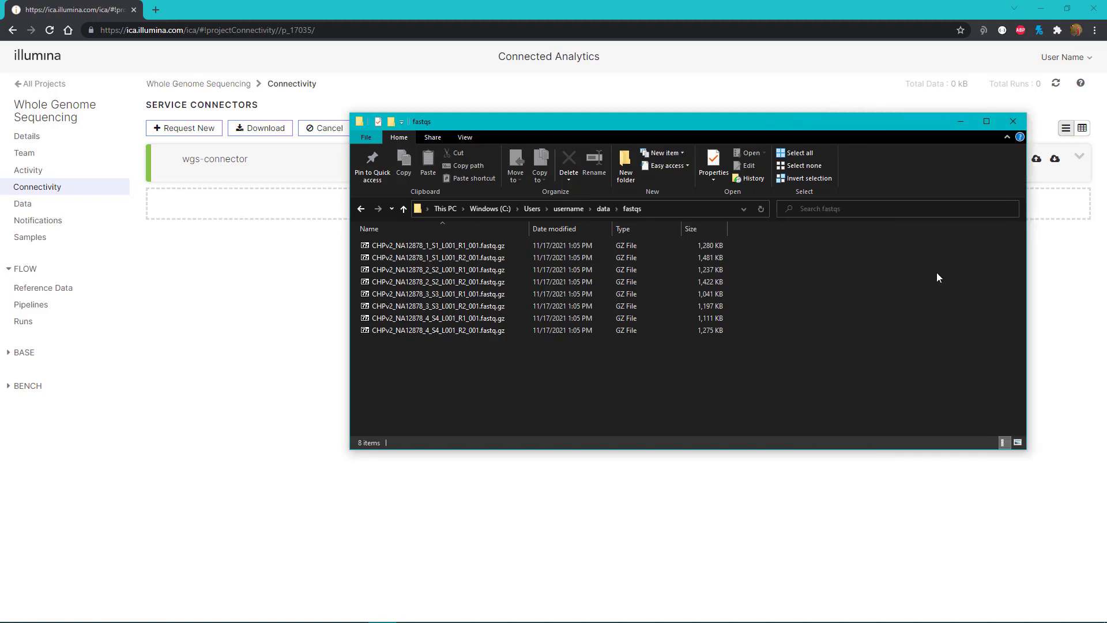
{"action": "left_click", "coordinate": [677, 209]}
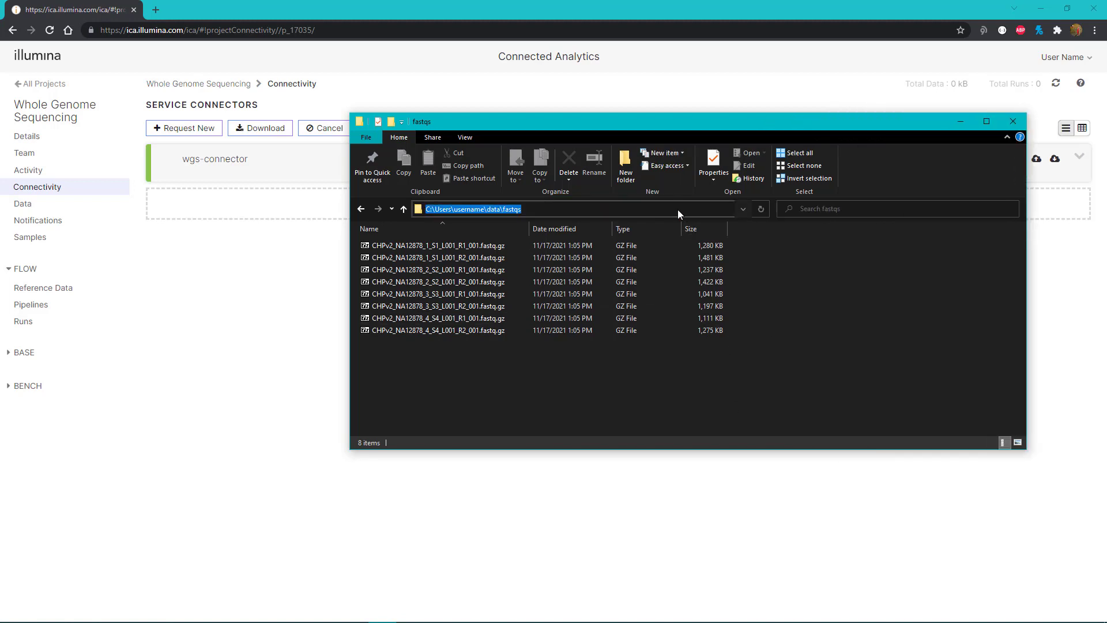
{"action": "left_click", "coordinate": [490, 383]}
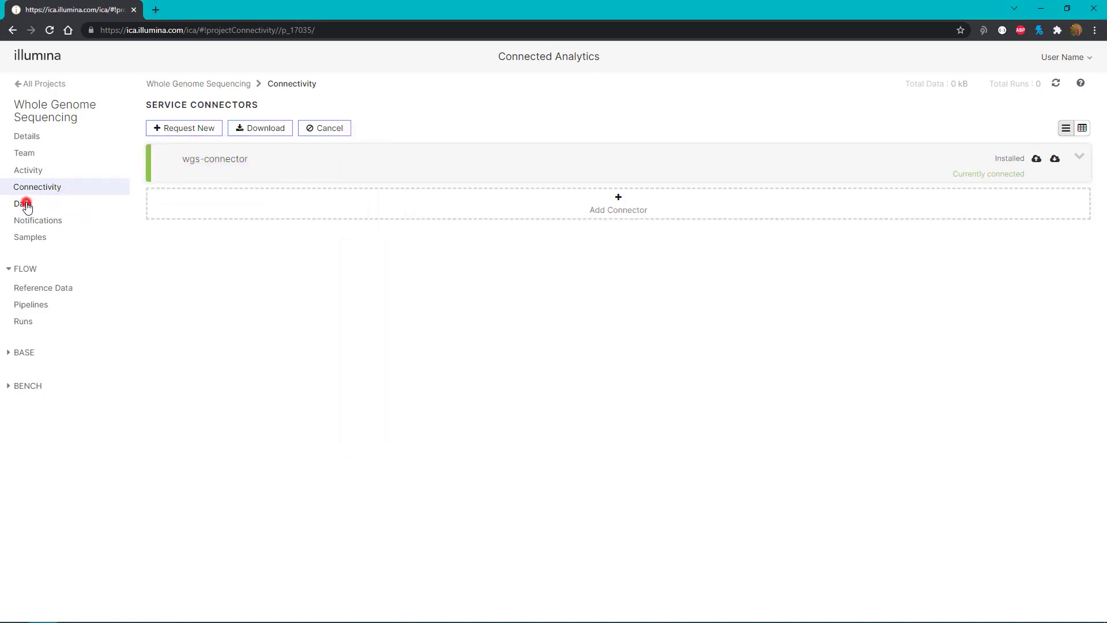
View the project's Data page to check the uploaded FASTQ files, close the local folder window and sort the files by name
{"action": "left_click", "coordinate": [24, 204]}
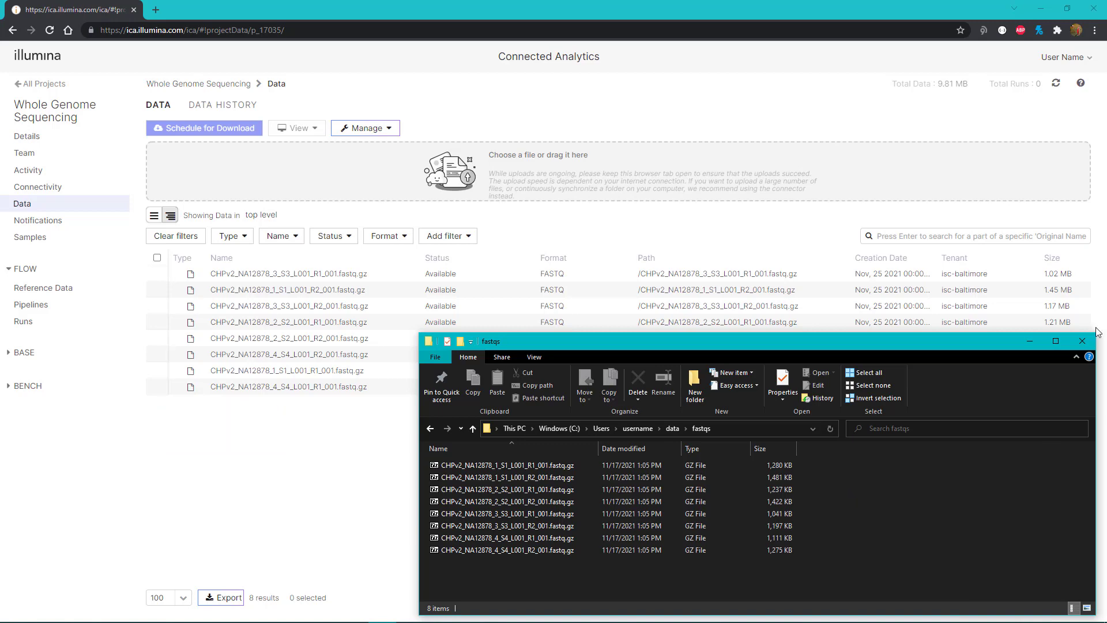
{"action": "left_click", "coordinate": [1082, 341]}
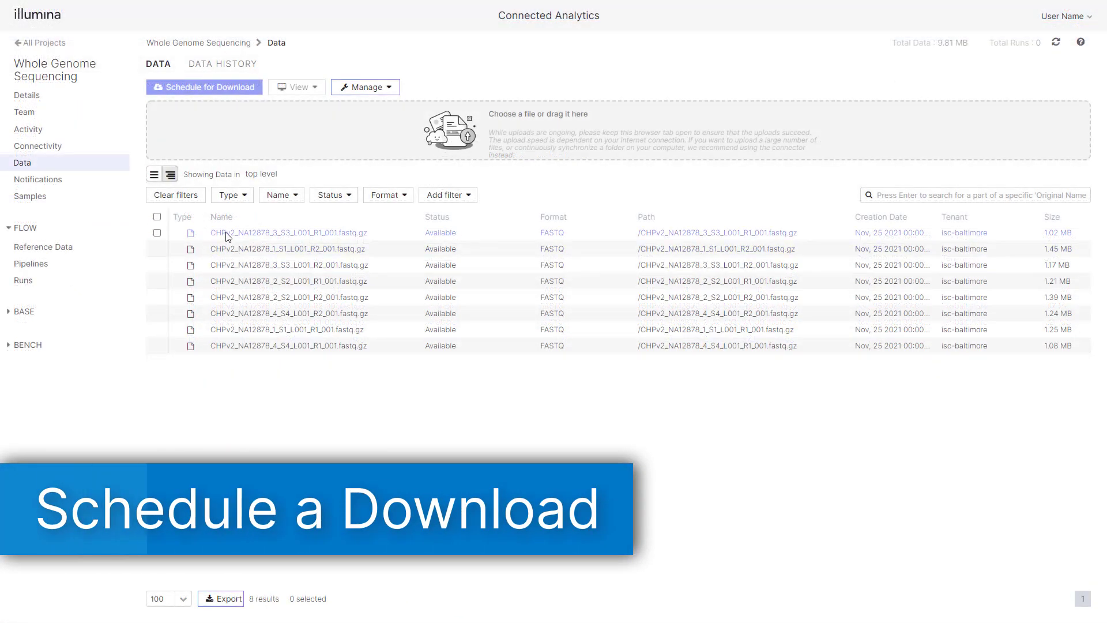
{"action": "left_click", "coordinate": [245, 223]}
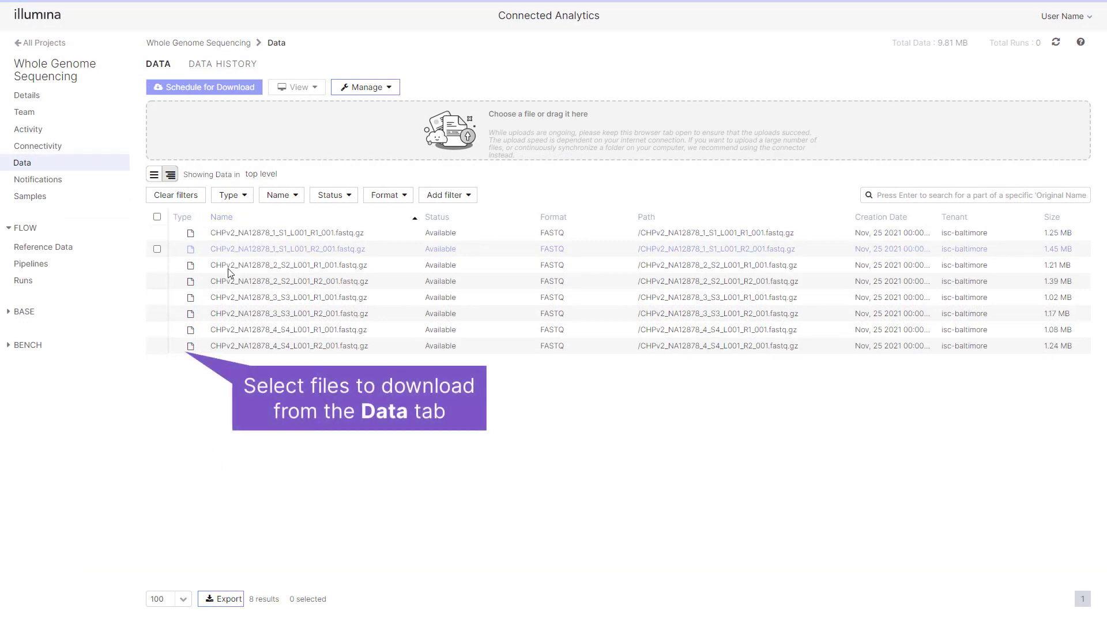
Schedule CHPv2_NA12878_4_S4_L001_R1_001.fastq.gz and CHPv2_NA12878_4_S4_L001_R2_001.fastq.gz for download through wgs-connector
{"action": "left_click", "coordinate": [157, 330]}
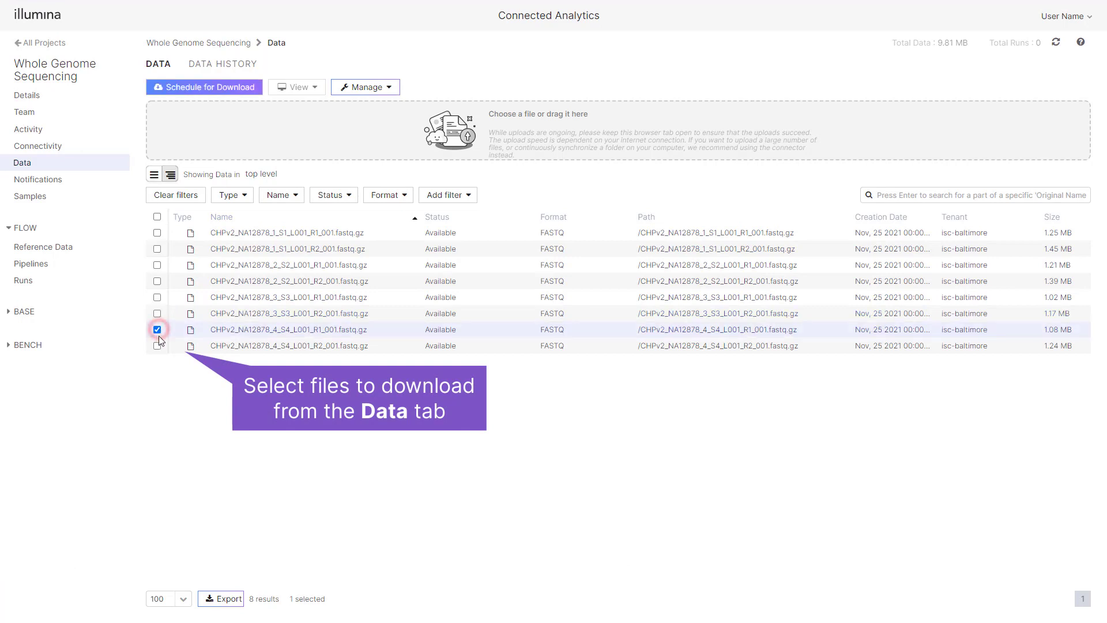
{"action": "left_click", "coordinate": [157, 346]}
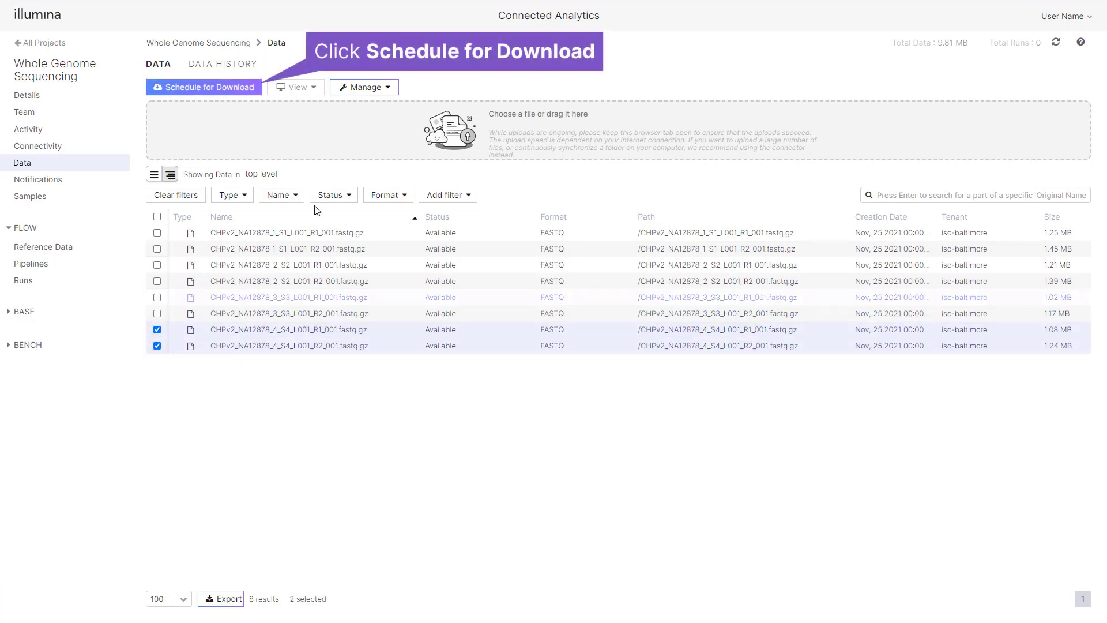
{"action": "left_click", "coordinate": [229, 88]}
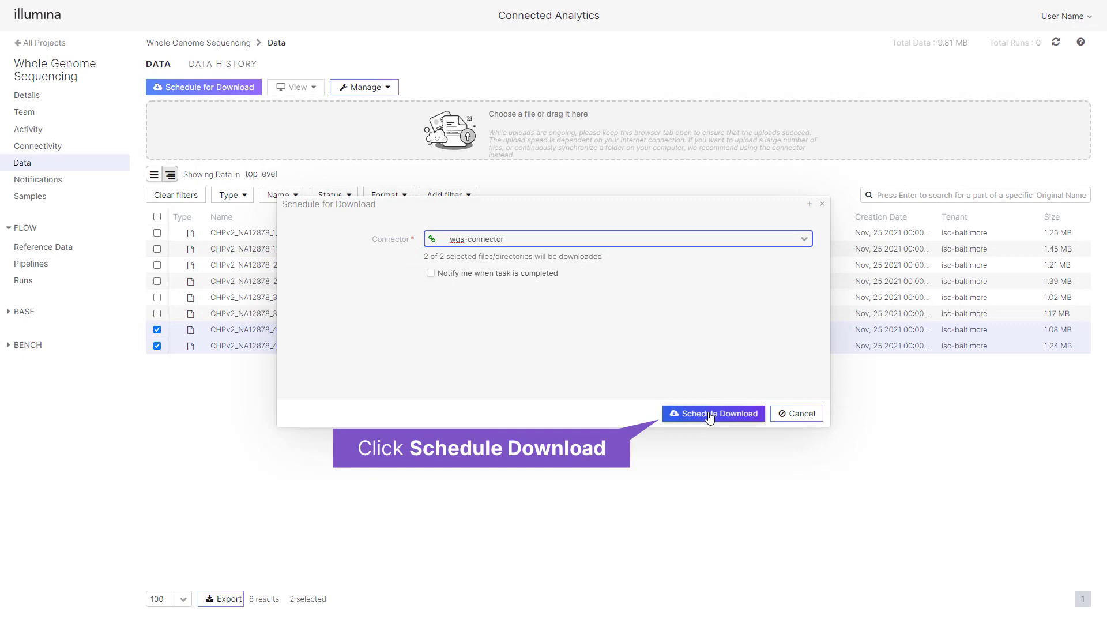
{"action": "left_click", "coordinate": [709, 416]}
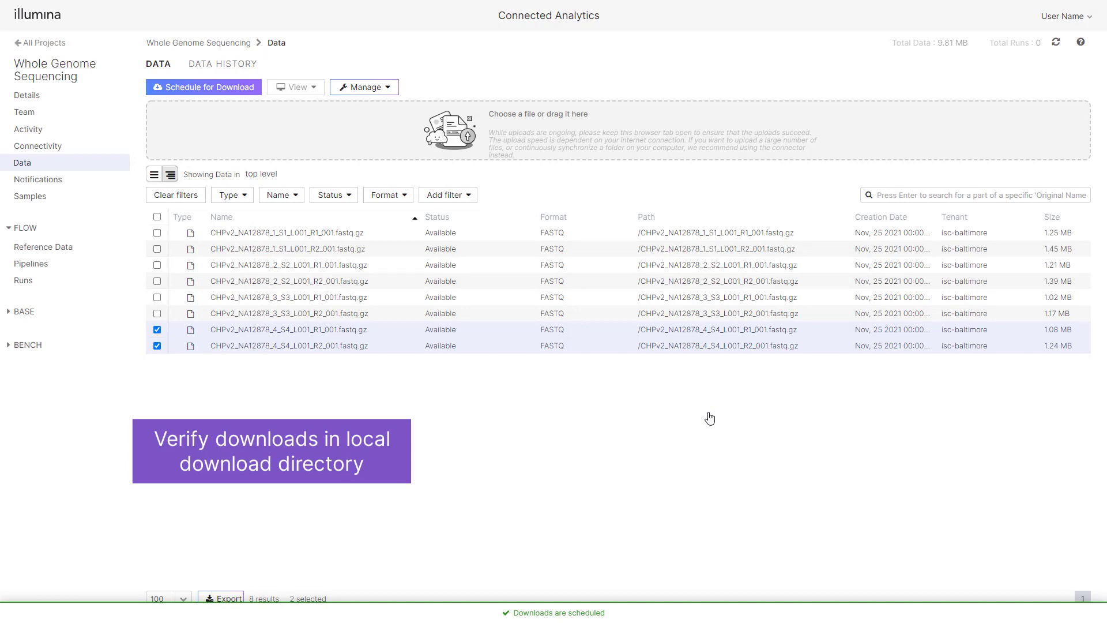
Switch to File Explorer and open the subfolder within the local downloads folder to check the downloaded FASTQ files
{"action": "key", "text": "alt+Tab"}
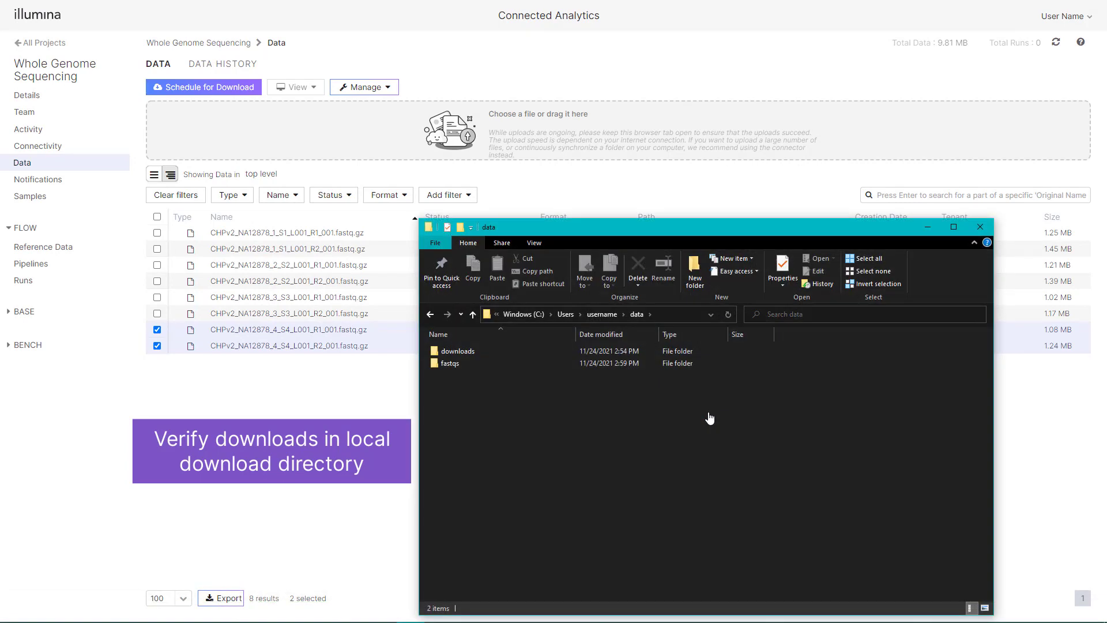
{"action": "double_click", "coordinate": [451, 352]}
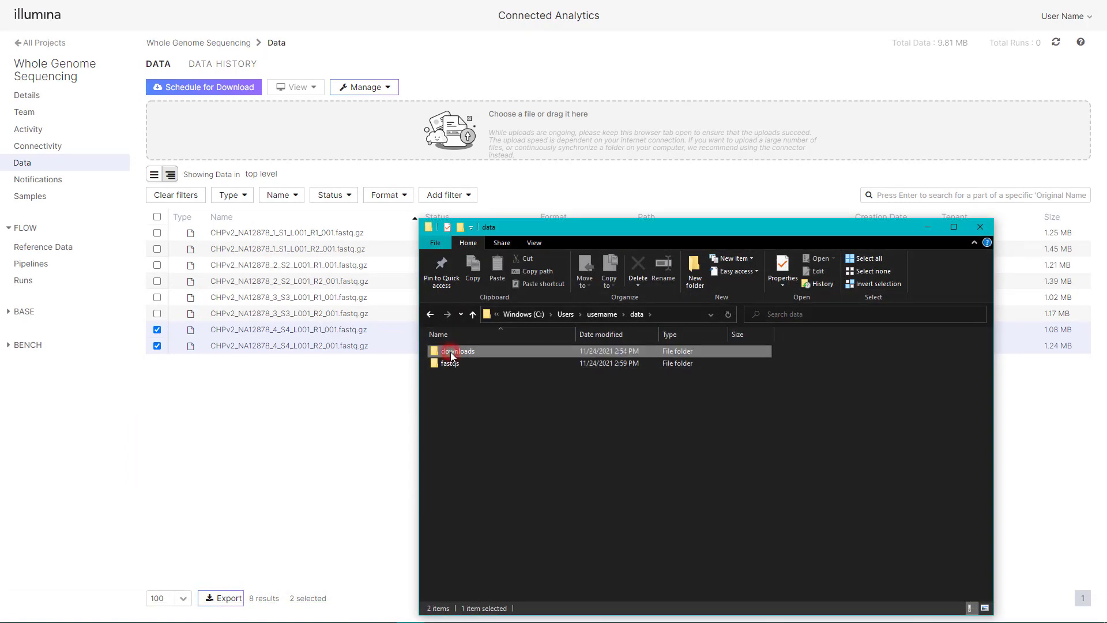
{"action": "left_click", "coordinate": [497, 351]}
{"action": "double_click", "coordinate": [498, 351]}
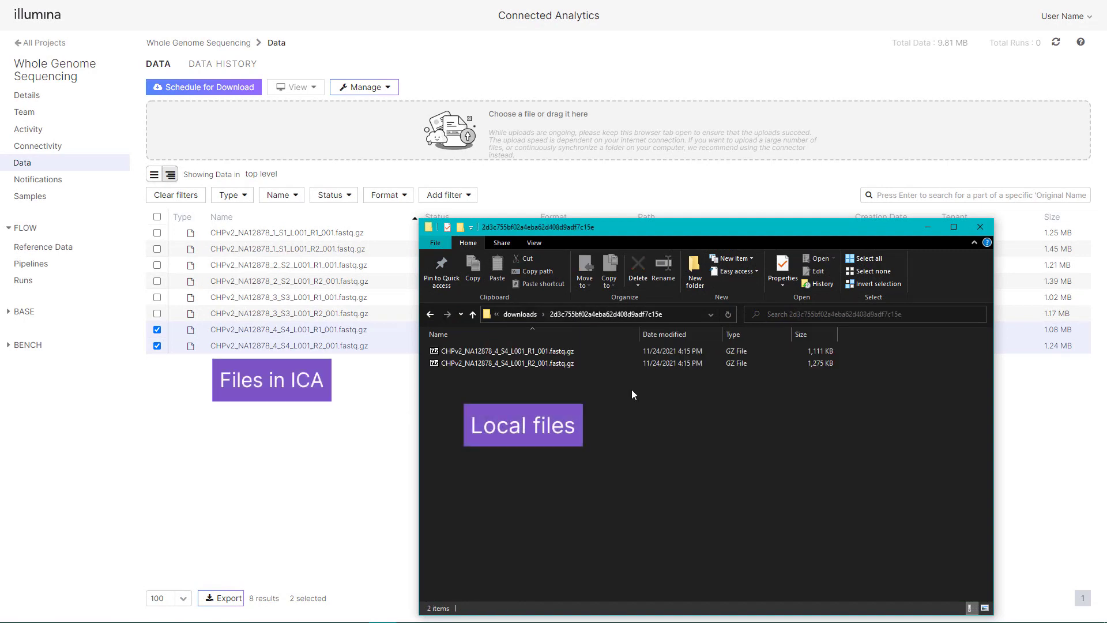